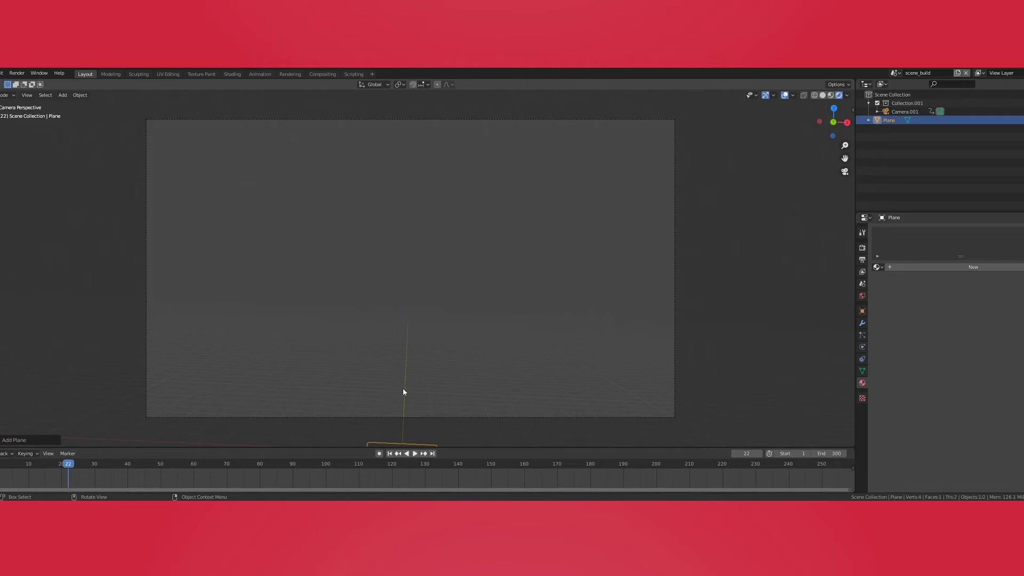
Step: Scale up the new plane repeatedly until it stretches far across the ground in the camera view
{"action": "key", "text": "s"}
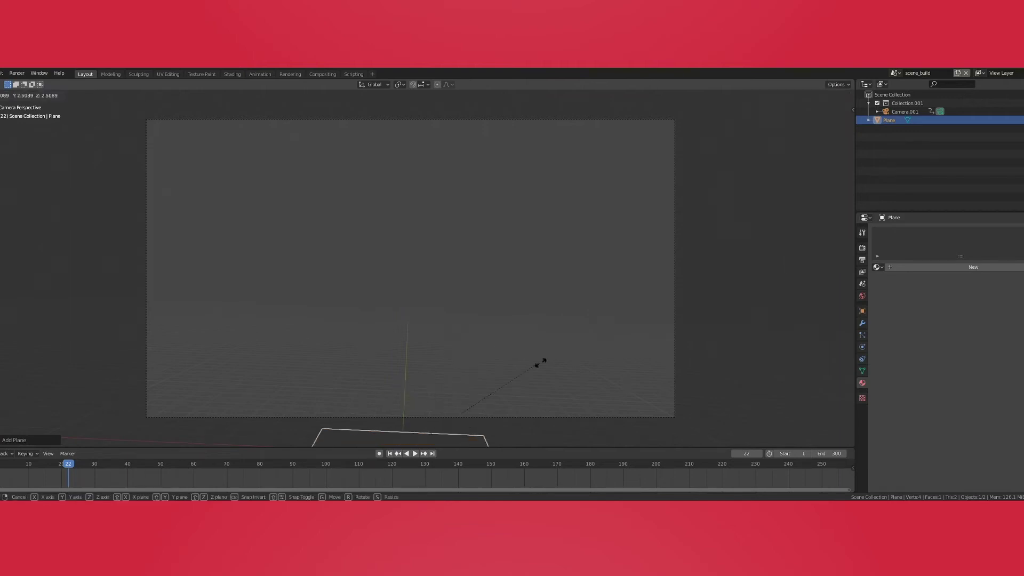
{"action": "left_click", "coordinate": [60, 278]}
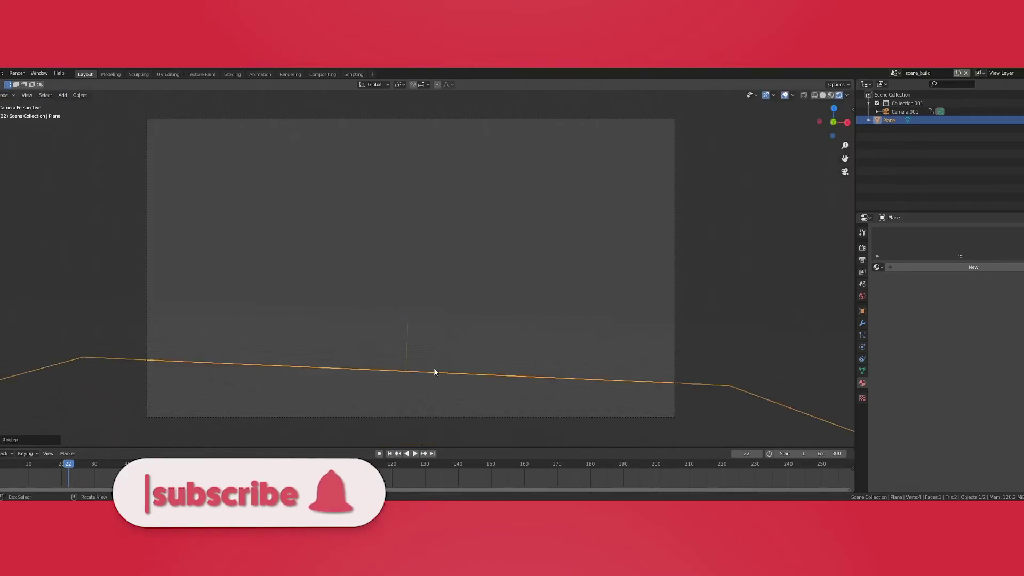
{"action": "key", "text": "s"}
{"action": "left_click", "coordinate": [644, 322]}
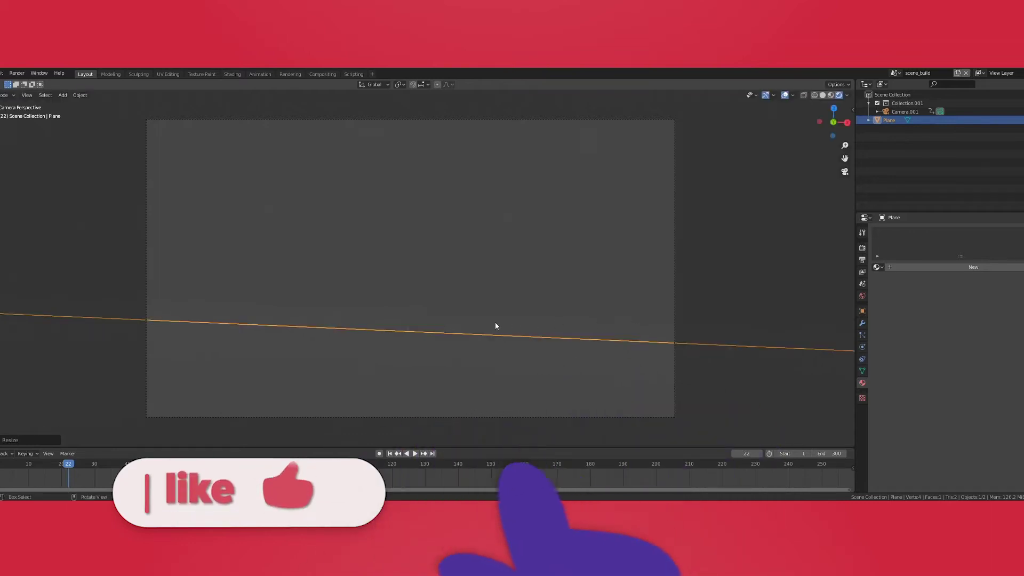
{"action": "key", "text": "s"}
{"action": "left_click", "coordinate": [582, 286]}
Step: Look over the enlarged plane from outside the camera and move the playhead to frame 2
{"action": "middle_click_drag", "start_coordinate": [583, 286], "coordinate": [358, 372]}
{"action": "key", "text": "space"}
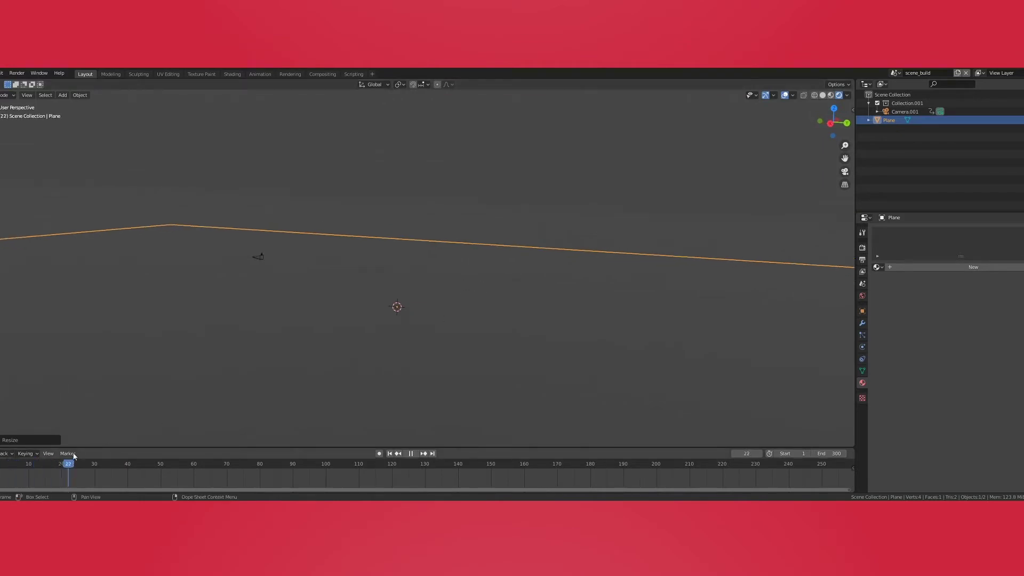
{"action": "left_click", "coordinate": [6, 458]}
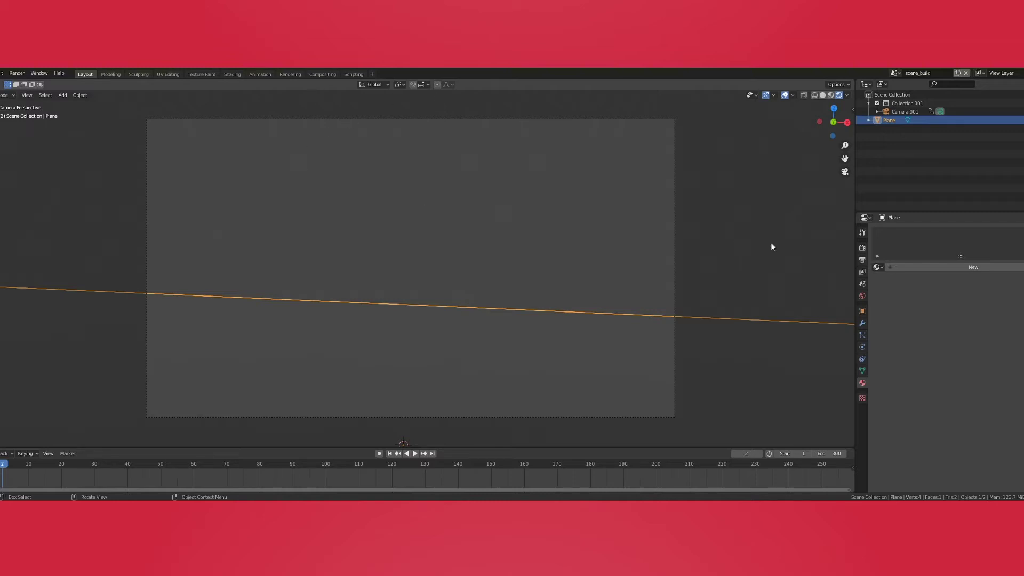
Step: Check the Eevee render settings and assign the existing grid_shader.001 material to the plane
{"action": "left_click", "coordinate": [859, 249]}
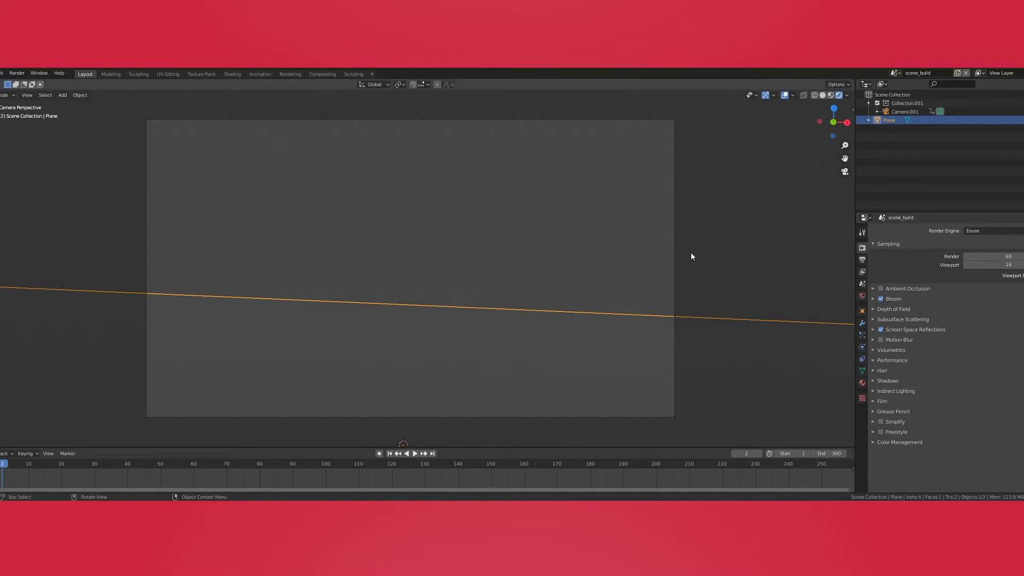
{"action": "left_click", "coordinate": [862, 383]}
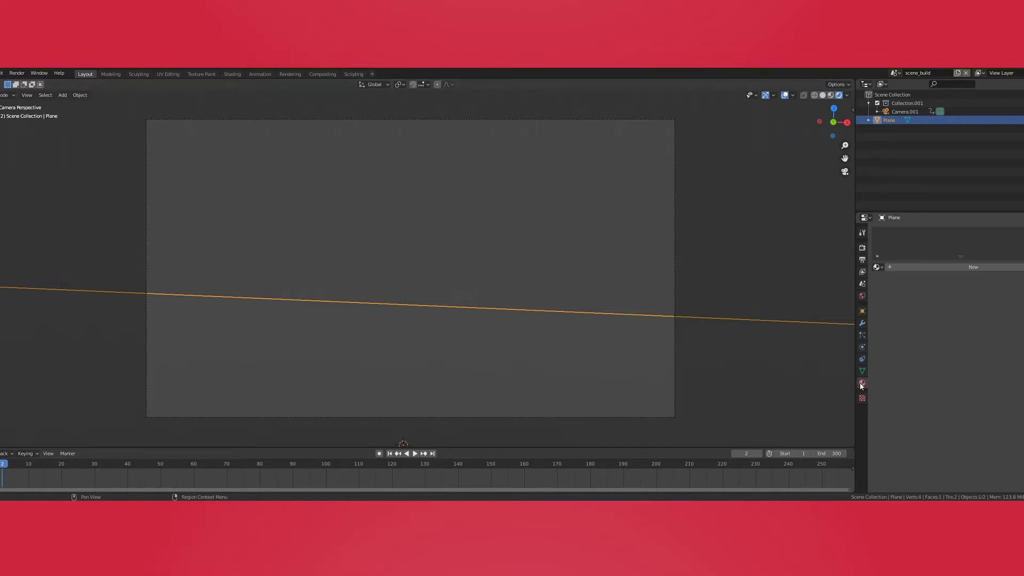
{"action": "left_click", "coordinate": [876, 266]}
{"action": "left_click", "coordinate": [794, 322]}
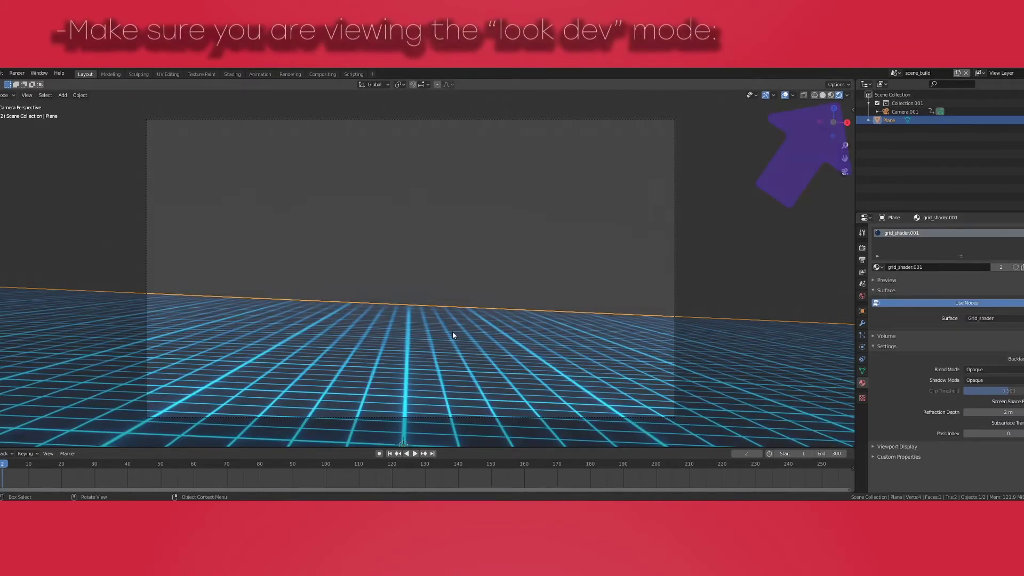
{"action": "middle_click_drag", "start_coordinate": [452, 334], "coordinate": [340, 350]}
{"action": "key", "text": "KP_0"}
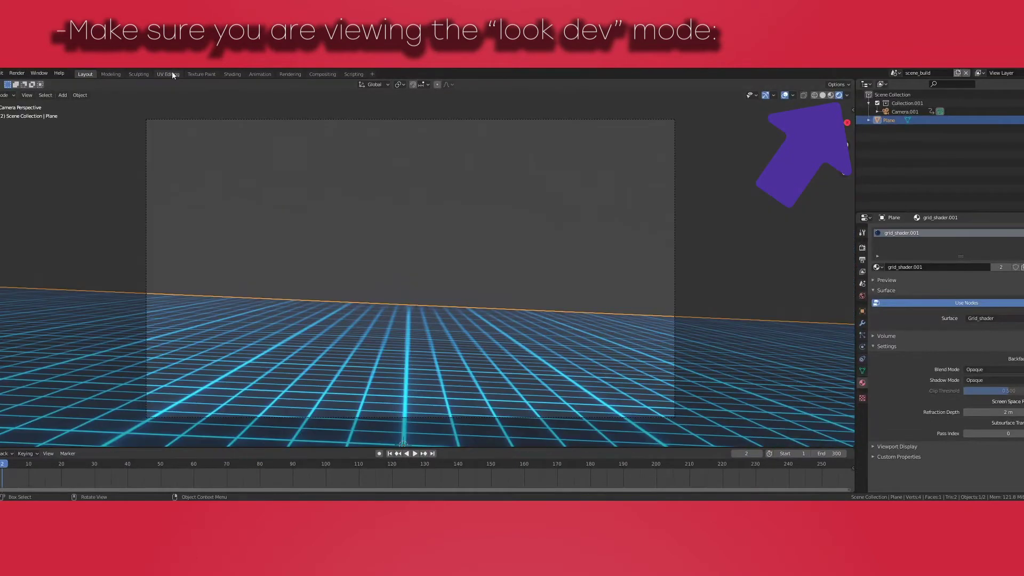
Step: In the Shading workspace, link the Grid_shader output to the Material Output's Surface and open the group in an enlarged node editor
{"action": "left_click", "coordinate": [232, 74]}
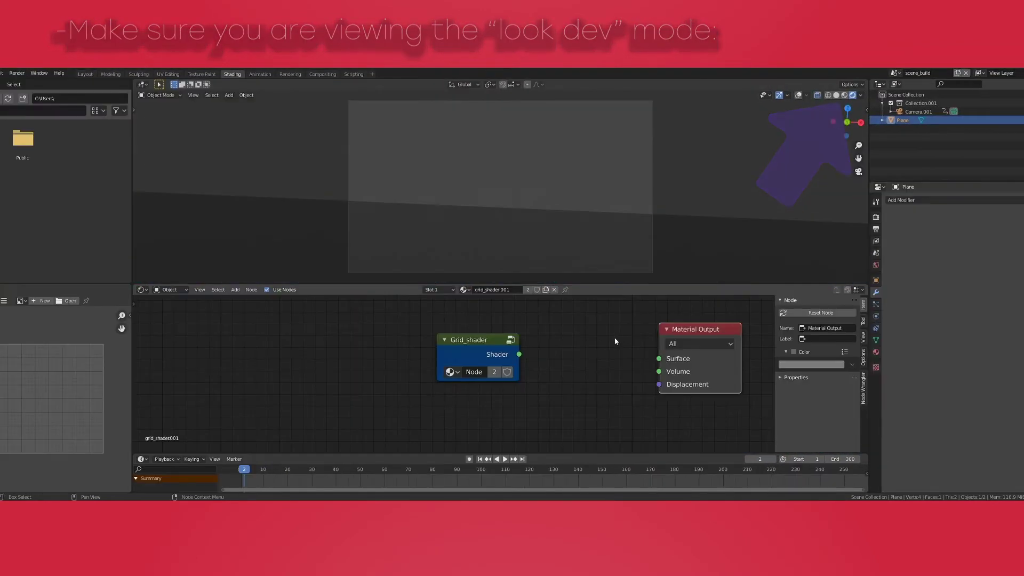
{"action": "left_click_drag", "start_coordinate": [519, 354], "coordinate": [661, 357]}
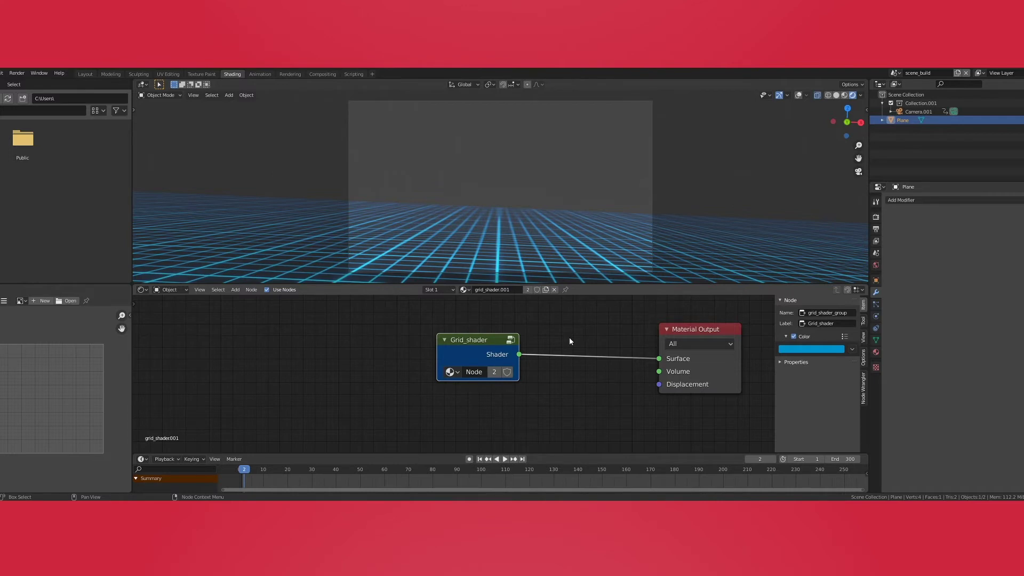
{"action": "key", "text": "Tab"}
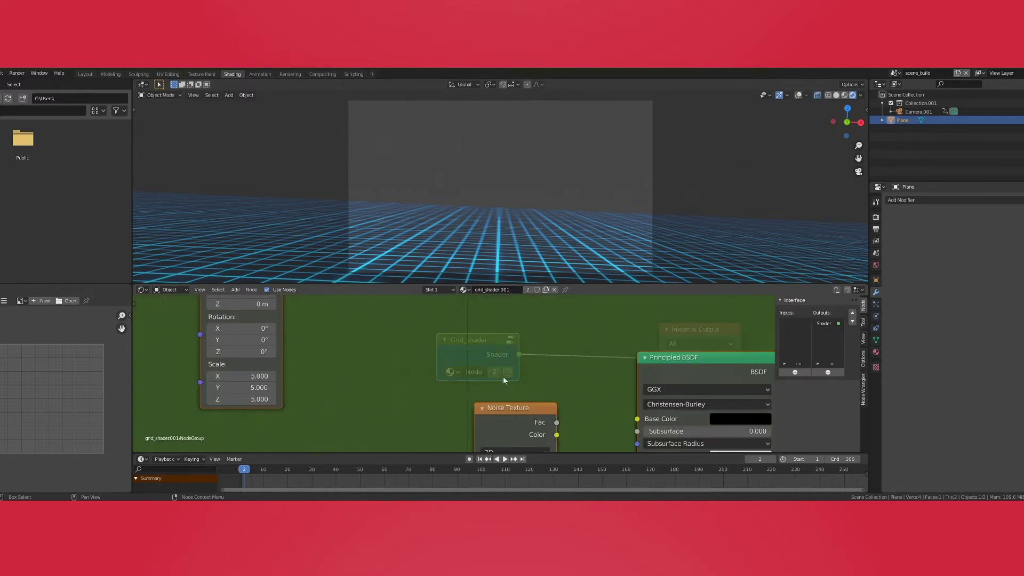
{"action": "scroll", "coordinate": [513, 341], "scroll_direction": "down", "scroll_amount": 4}
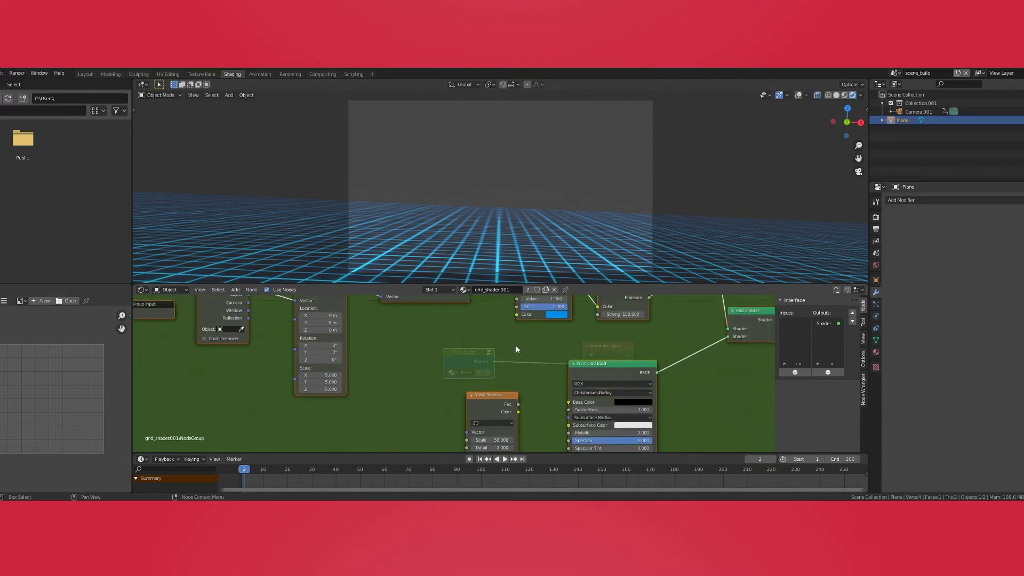
{"action": "scroll", "coordinate": [516, 344], "scroll_direction": "down", "scroll_amount": 3}
{"action": "left_click_drag", "start_coordinate": [487, 284], "coordinate": [470, 227]}
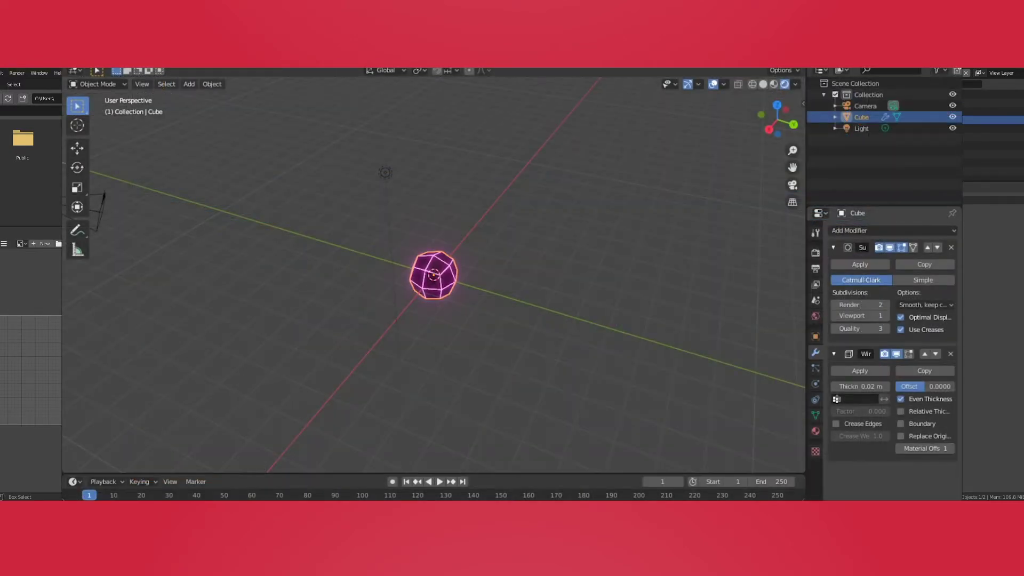
Step: Examine the glowing pink wireframe sphere up close and from another angle
{"action": "scroll", "coordinate": [434, 275], "scroll_direction": "up", "scroll_amount": 5}
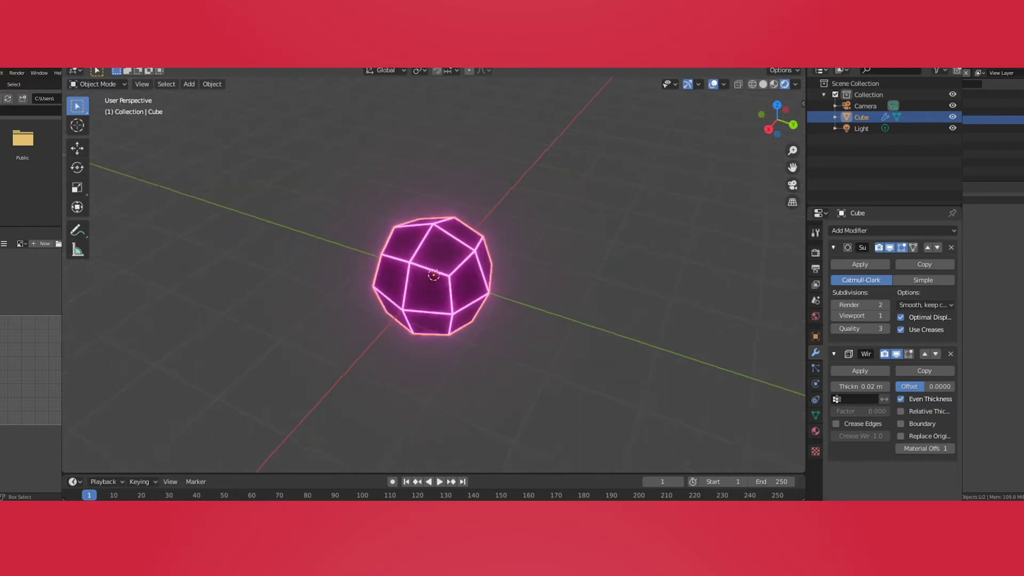
{"action": "middle_click_drag", "start_coordinate": [433, 275], "coordinate": [370, 281]}
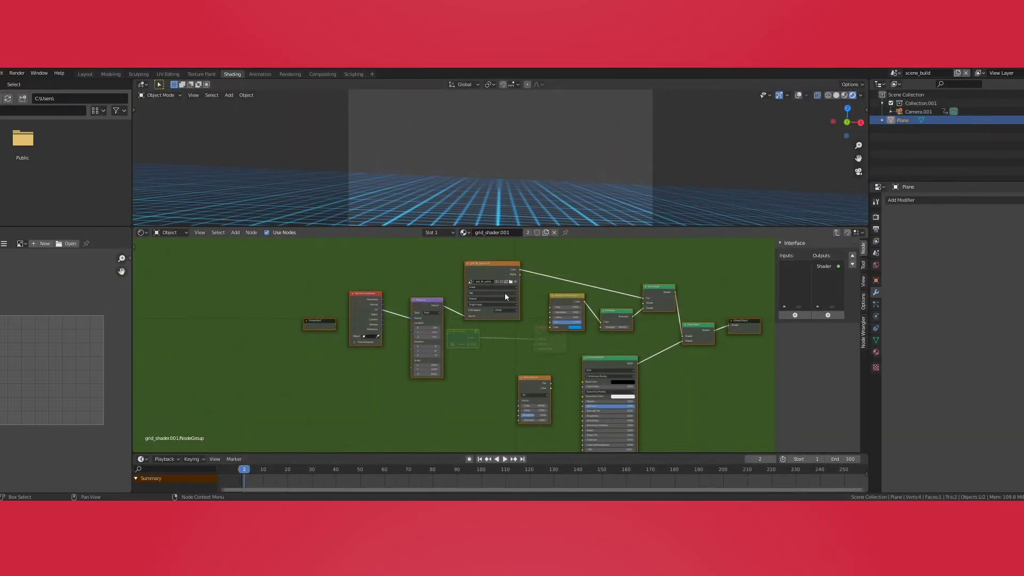
Step: Add a Texture Coordinate node in the empty area below the existing nodes of the grid shader group
{"action": "middle_click_drag", "start_coordinate": [447, 320], "coordinate": [411, 319]}
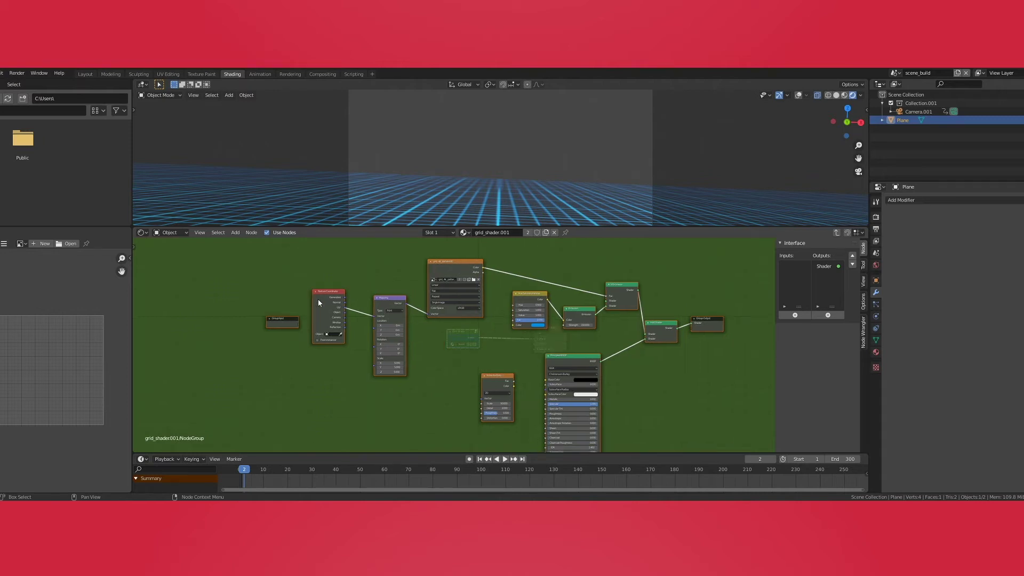
{"action": "scroll", "coordinate": [321, 299], "scroll_direction": "down", "scroll_amount": 2}
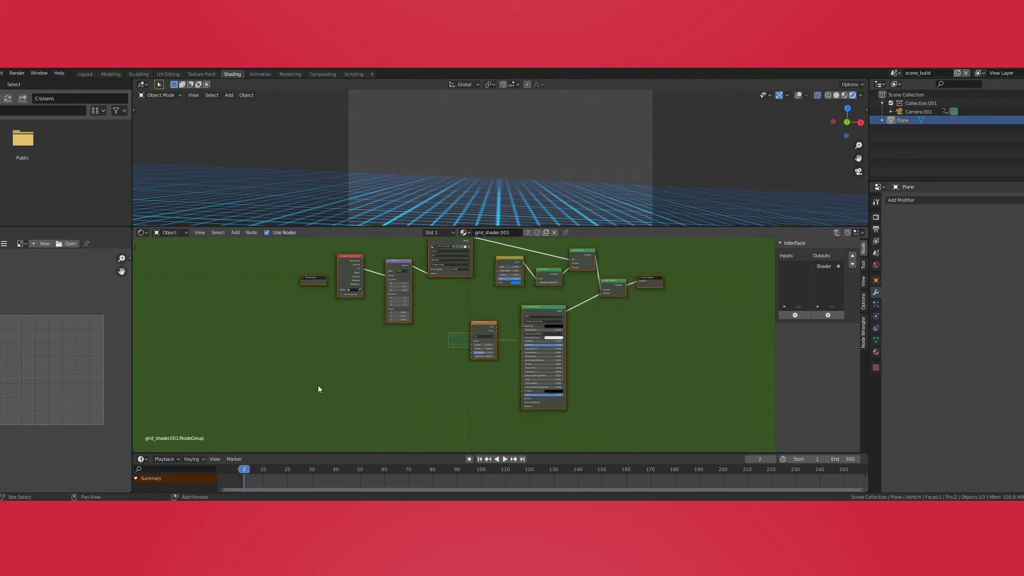
{"action": "key", "text": "shift+a"}
{"action": "left_click", "coordinate": [317, 385]}
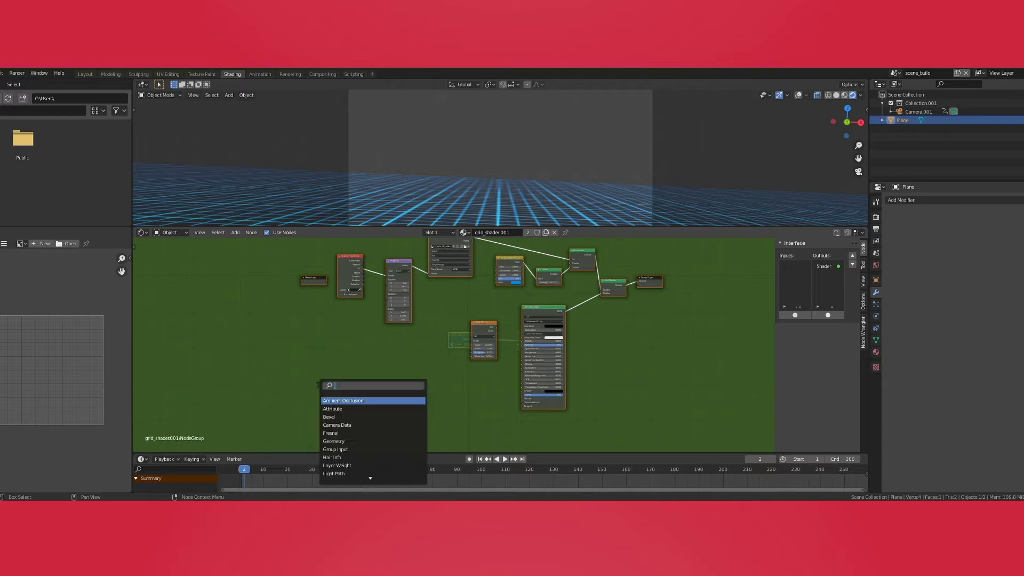
{"action": "type", "text": "te"}
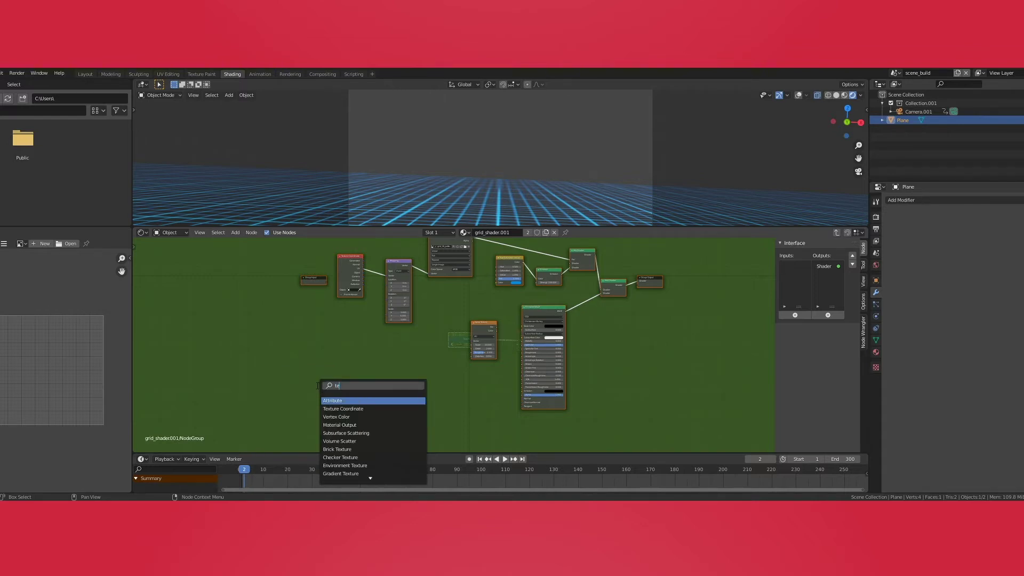
{"action": "key", "text": "Down"}
{"action": "key", "text": "Return"}
{"action": "left_click", "coordinate": [315, 404]}
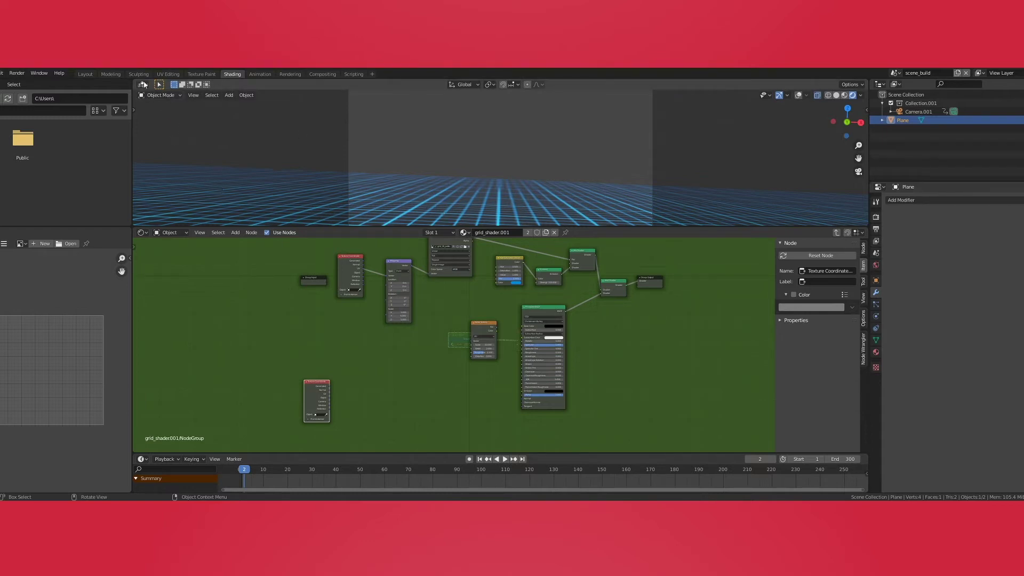
Step: In the UV Editing workspace, select all of the plane's UVs and unwrap them
{"action": "left_click", "coordinate": [178, 74]}
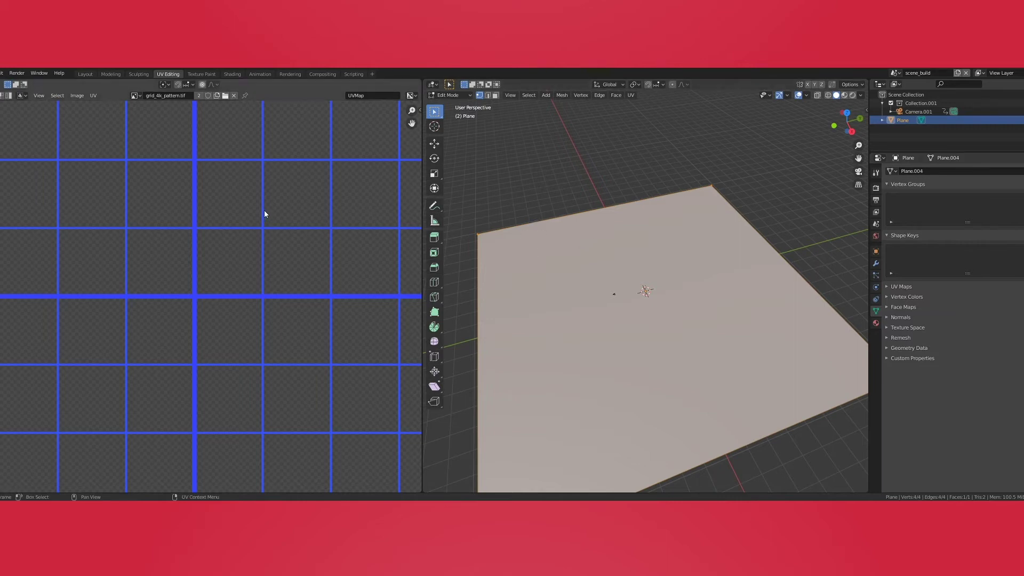
{"action": "scroll", "coordinate": [280, 203], "scroll_direction": "down", "scroll_amount": 5}
{"action": "left_click_drag", "start_coordinate": [108, 214], "coordinate": [302, 385]}
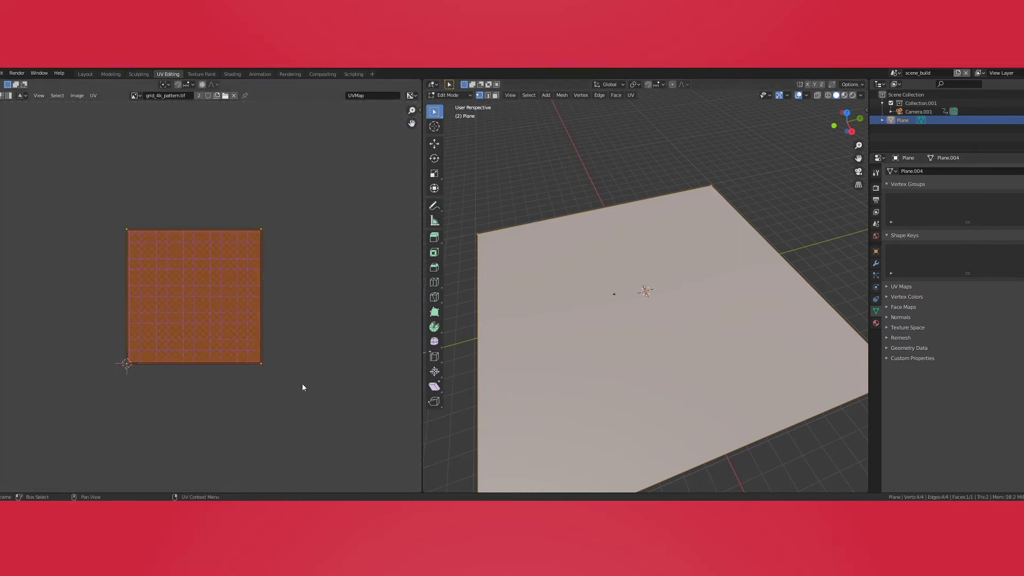
{"action": "key", "text": "u"}
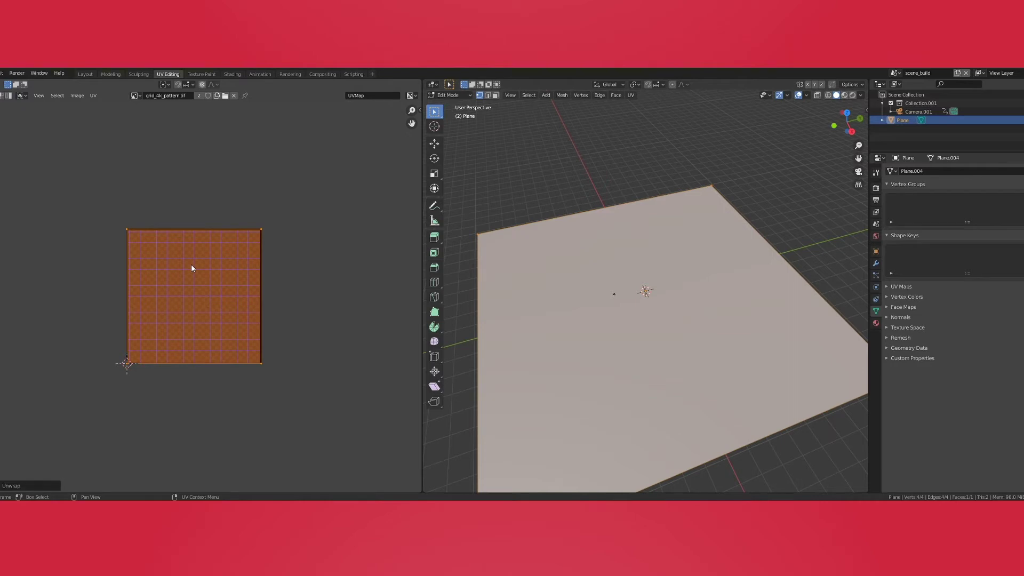
Step: Back in the Shading workspace, reposition the new Texture Coordinate node, add a Mapping node beside it and link the UV output to it
{"action": "left_click", "coordinate": [240, 73]}
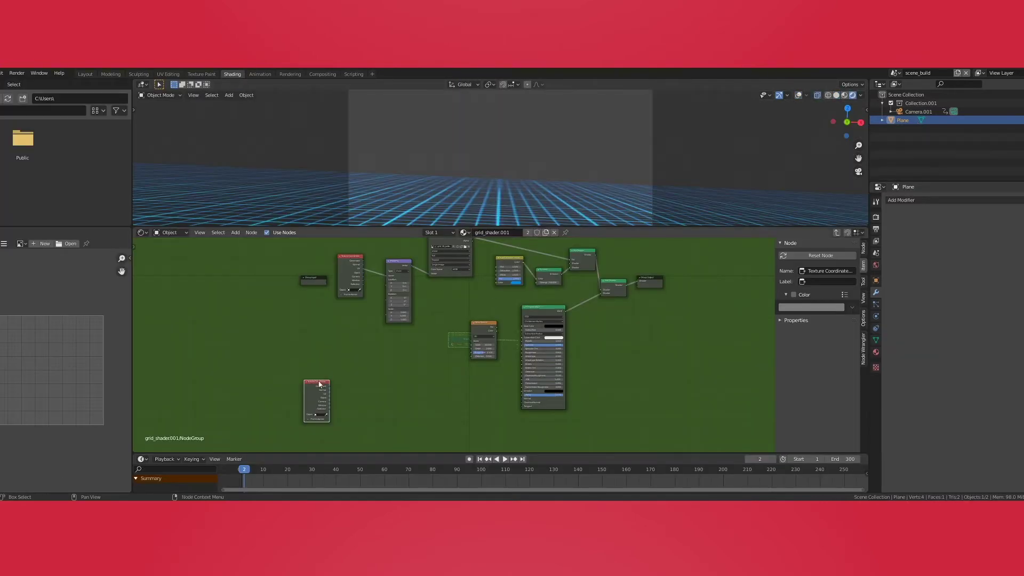
{"action": "left_click_drag", "start_coordinate": [329, 376], "coordinate": [358, 367]}
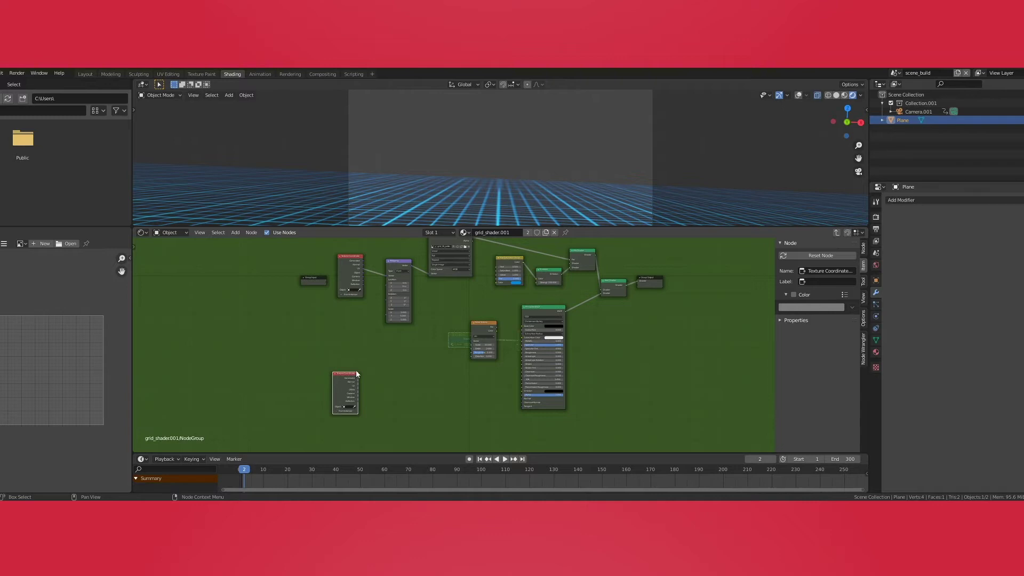
{"action": "key", "text": "shift+a"}
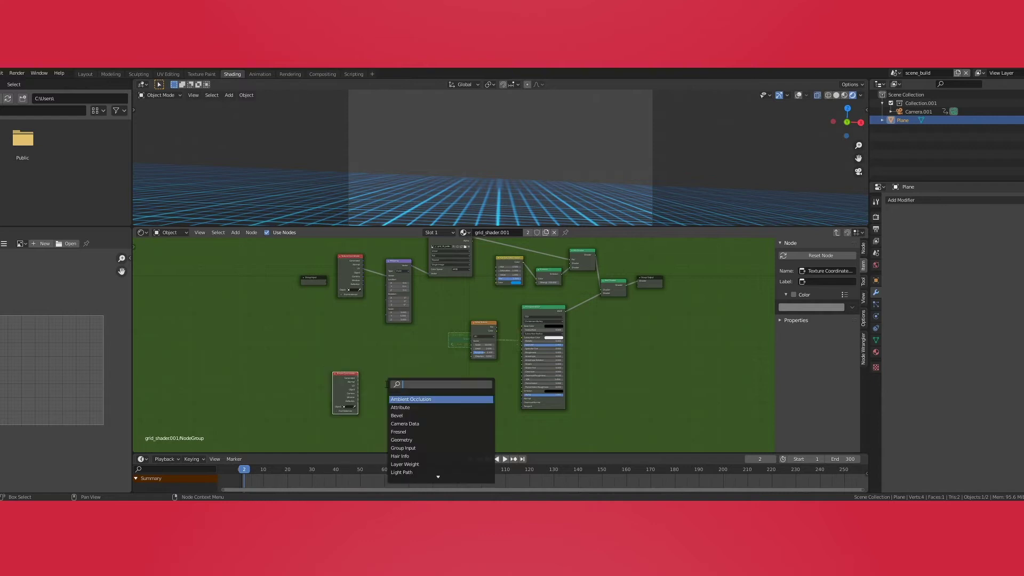
{"action": "type", "text": "mapping"}
{"action": "key", "text": "Return"}
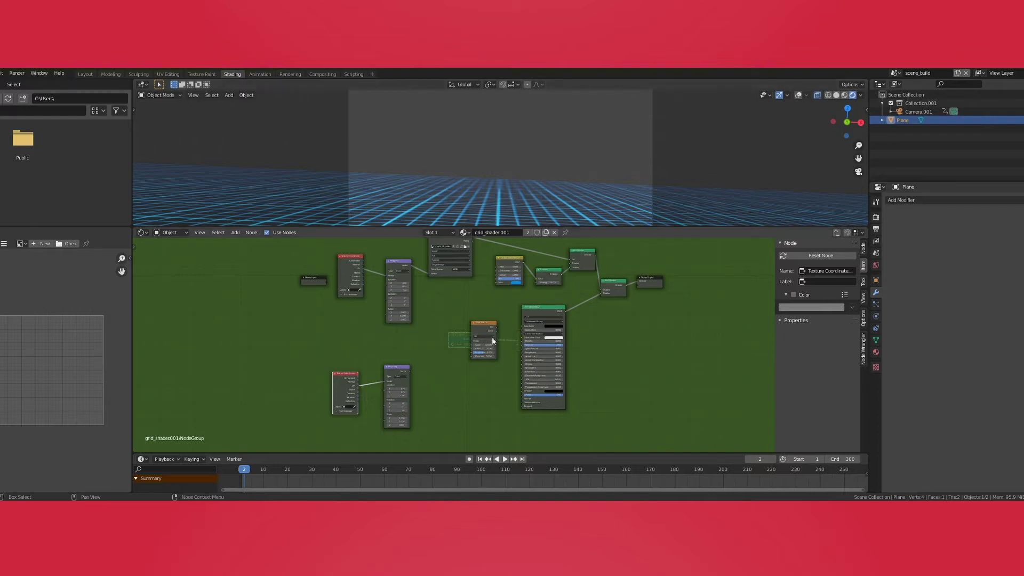
Step: Move the new node pair aside, add an Image Texture node and link the Mapping node's Vector output to its Vector input
{"action": "mouse_move", "coordinate": [433, 333]}
{"action": "middle_mouse_down"}
{"action": "mouse_move", "coordinate": [423, 367]}
{"action": "mouse_move", "coordinate": [446, 331]}
{"action": "middle_mouse_up"}
{"action": "left_click_drag", "start_coordinate": [394, 344], "coordinate": [376, 387]}
{"action": "key", "text": "shift+a"}
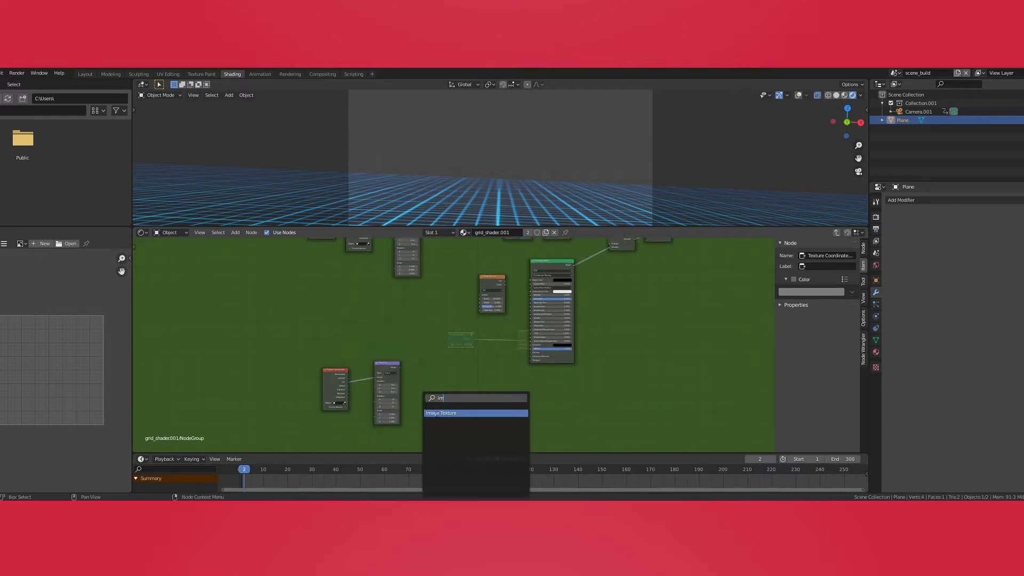
{"action": "left_click", "coordinate": [442, 411]}
{"action": "left_click", "coordinate": [438, 396]}
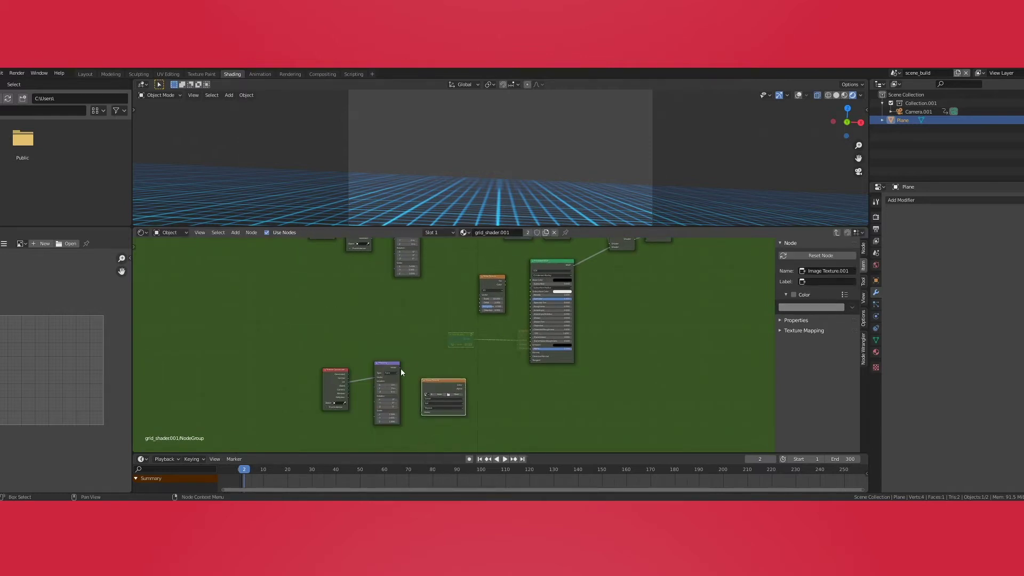
{"action": "left_click_drag", "start_coordinate": [399, 366], "coordinate": [430, 409]}
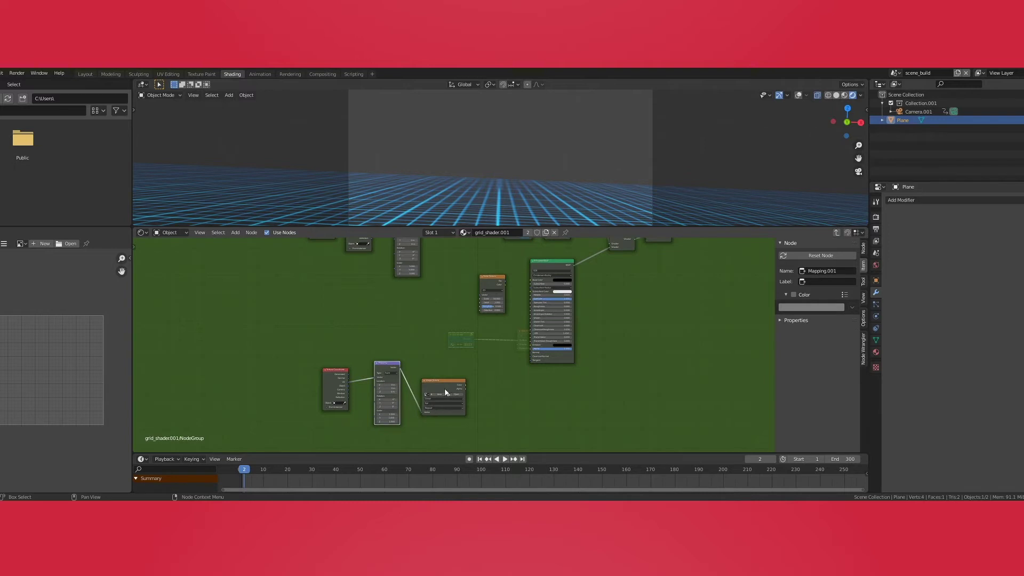
{"action": "left_click", "coordinate": [449, 398]}
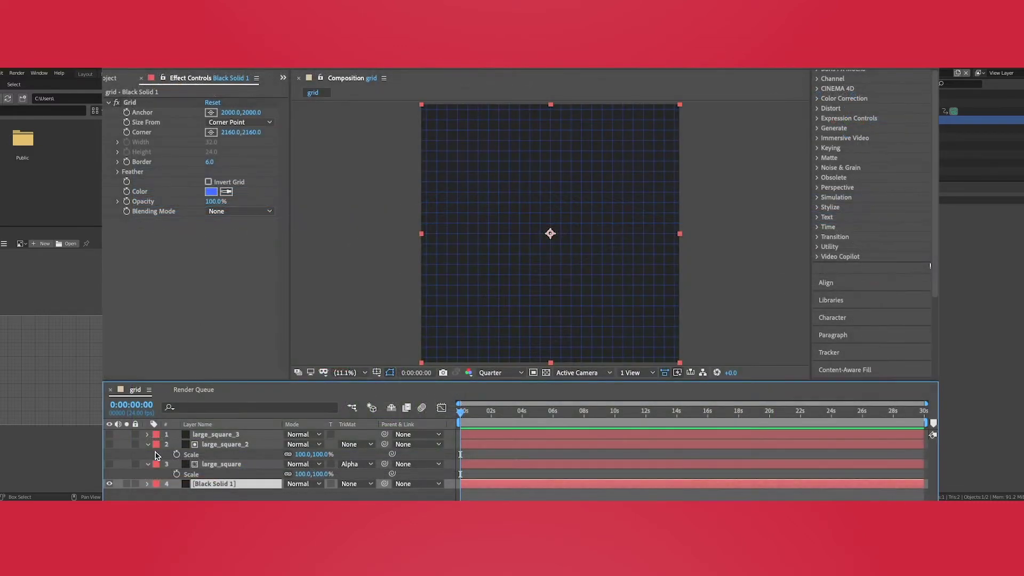
Step: In the After Effects grid composition, hide and reshow the Black Solid 1 layer, and make the large_square layer visible
{"action": "left_click", "coordinate": [109, 483]}
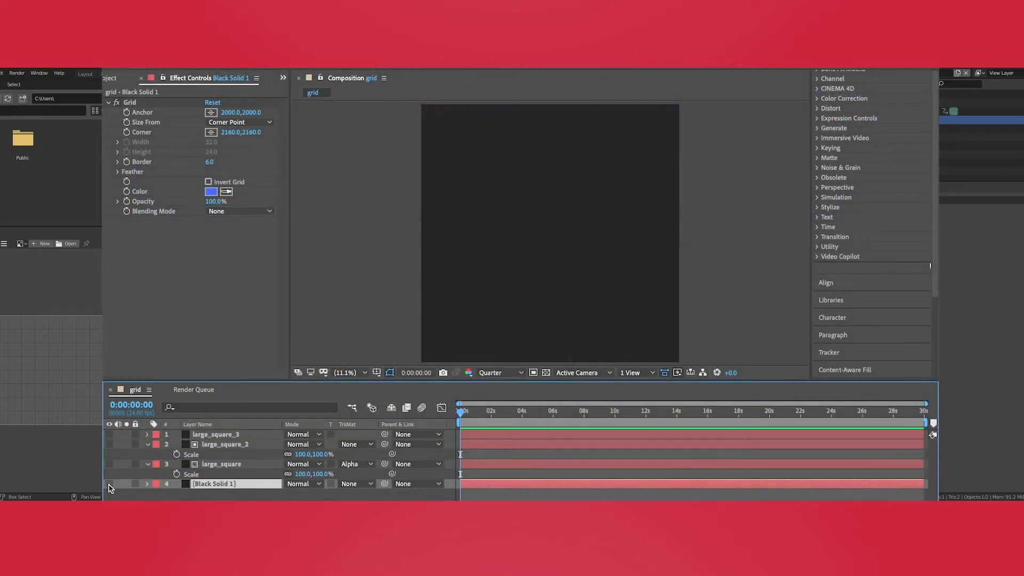
{"action": "left_click", "coordinate": [109, 483]}
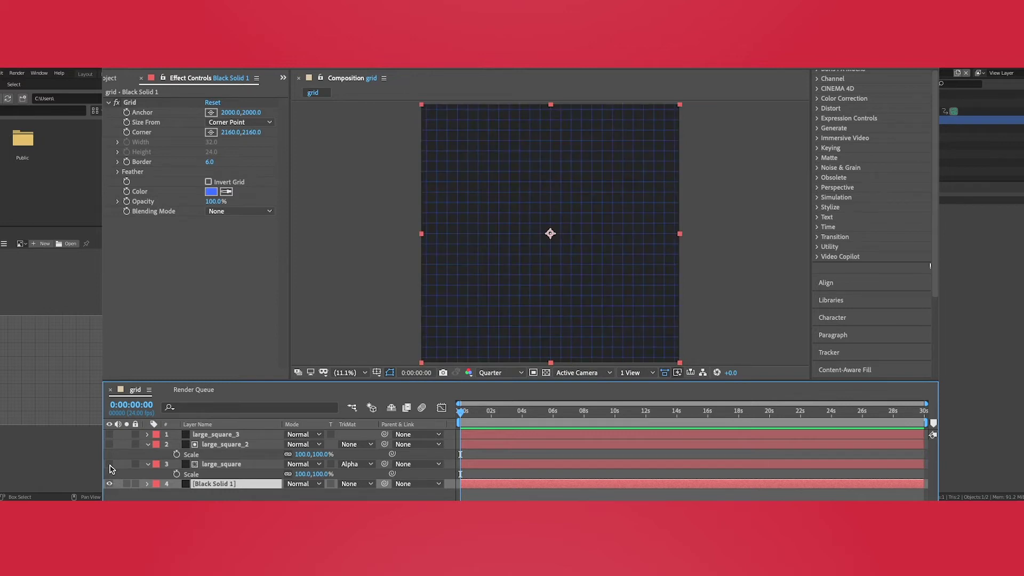
{"action": "left_click", "coordinate": [110, 464]}
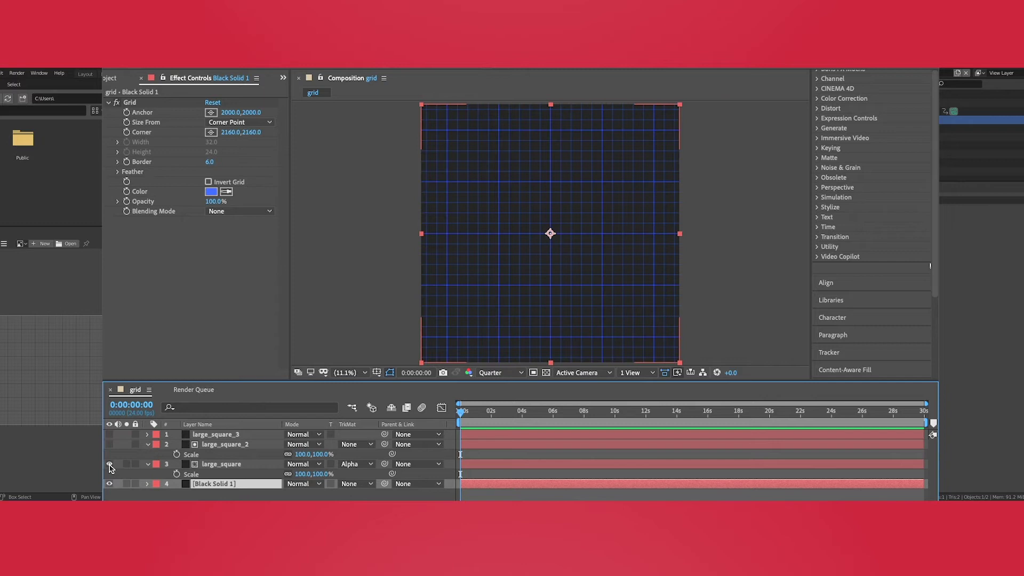
Step: Back in Blender, add a Mix Shader beside the new Image Texture node and link the texture's Color output to its Fac input
{"action": "left_click", "coordinate": [224, 464]}
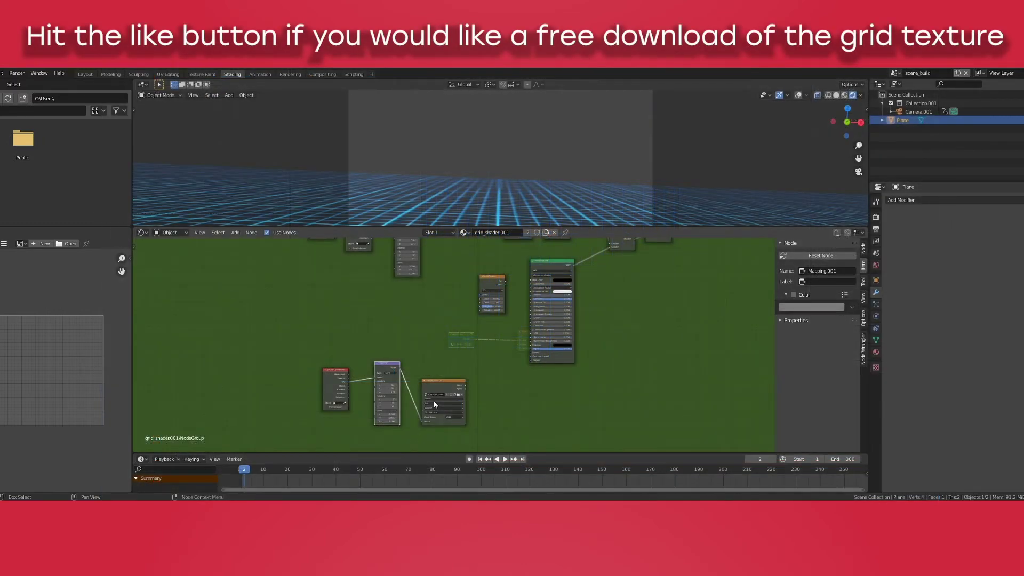
{"action": "mouse_move", "coordinate": [433, 400]}
{"action": "middle_mouse_down"}
{"action": "mouse_move", "coordinate": [460, 398]}
{"action": "mouse_move", "coordinate": [441, 345]}
{"action": "mouse_move", "coordinate": [427, 393]}
{"action": "middle_mouse_up"}
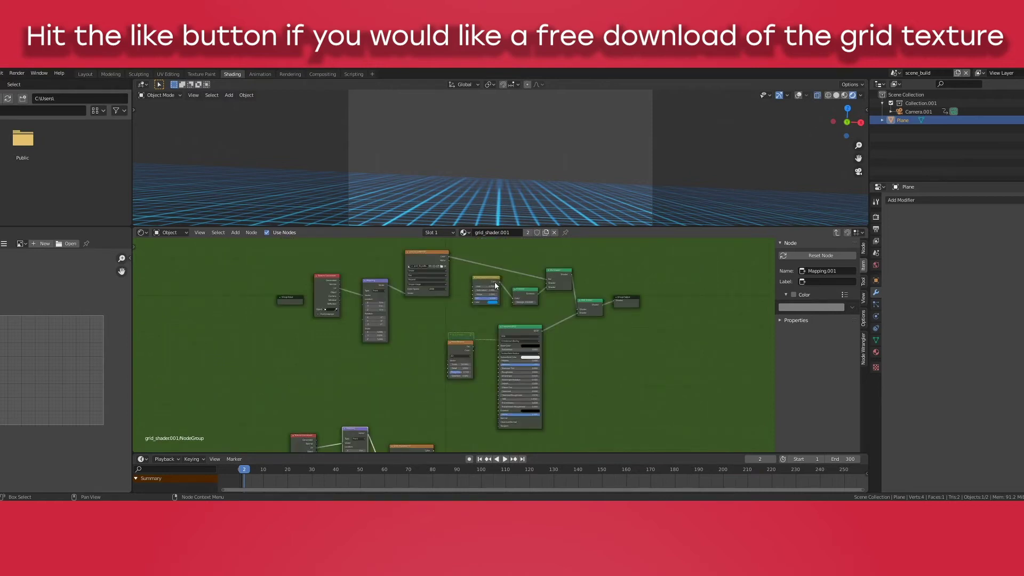
{"action": "mouse_move", "coordinate": [521, 296]}
{"action": "middle_mouse_down"}
{"action": "mouse_move", "coordinate": [525, 221]}
{"action": "mouse_move", "coordinate": [517, 303]}
{"action": "middle_mouse_up"}
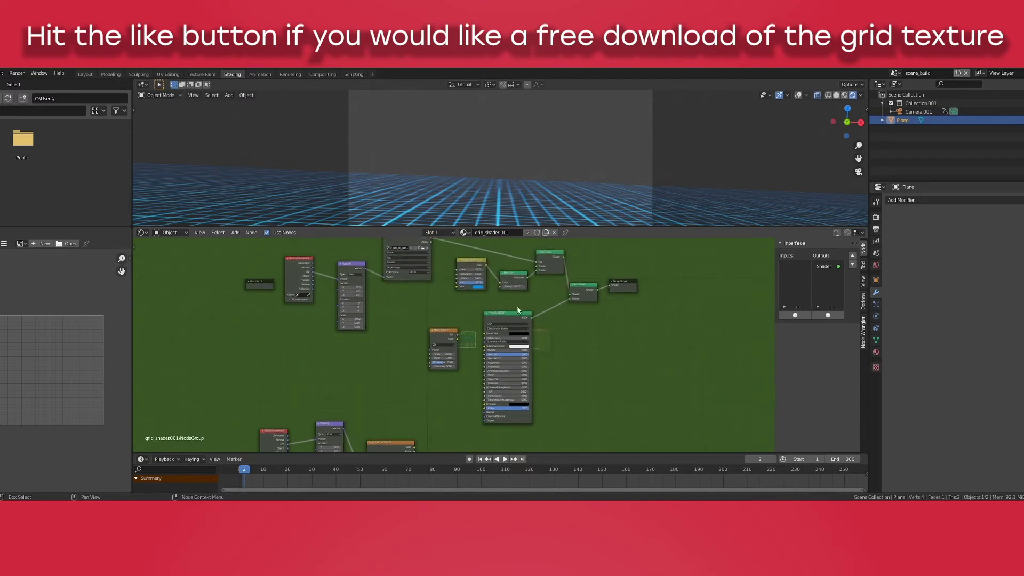
{"action": "scroll", "coordinate": [491, 395], "scroll_direction": "down", "scroll_amount": 3, "text": "shift"}
{"action": "key", "text": "ctrl+v"}
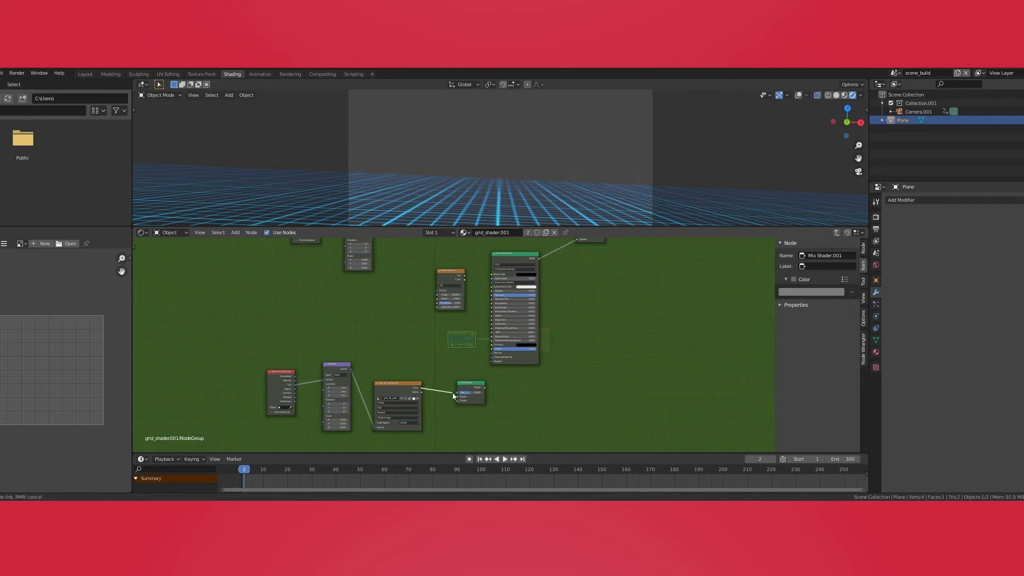
{"action": "left_click_drag", "start_coordinate": [421, 387], "coordinate": [459, 395]}
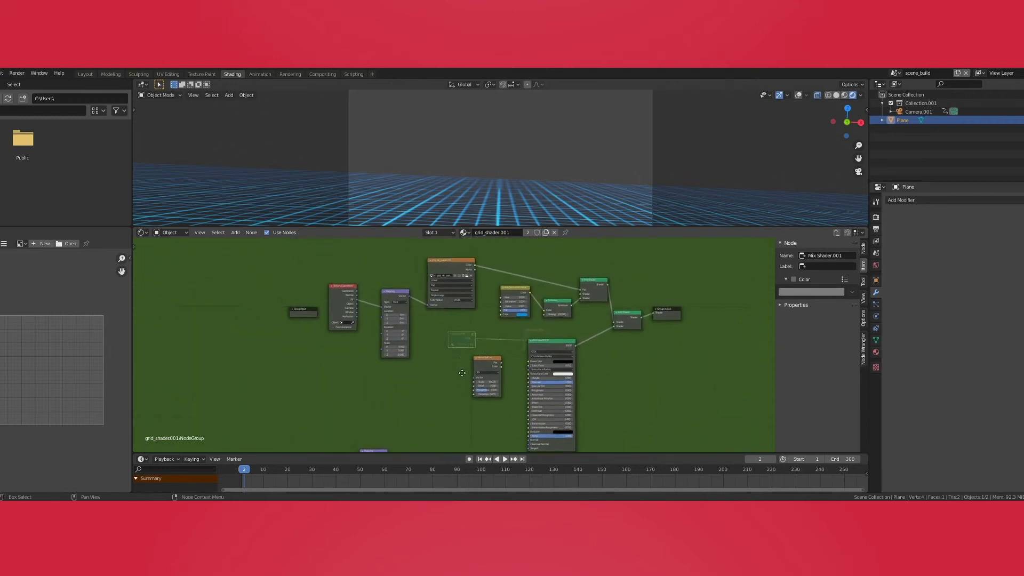
Step: Add an Emission node beside the new Mix Shader and link its Emission output to the Mix Shader's second Shader input
{"action": "key", "text": "shift+a"}
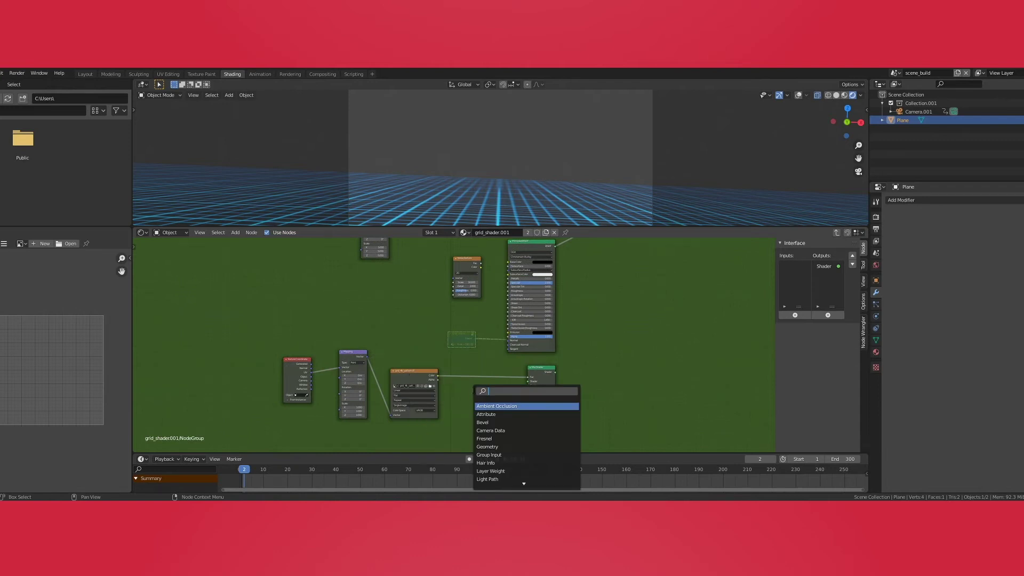
{"action": "type", "text": "em"}
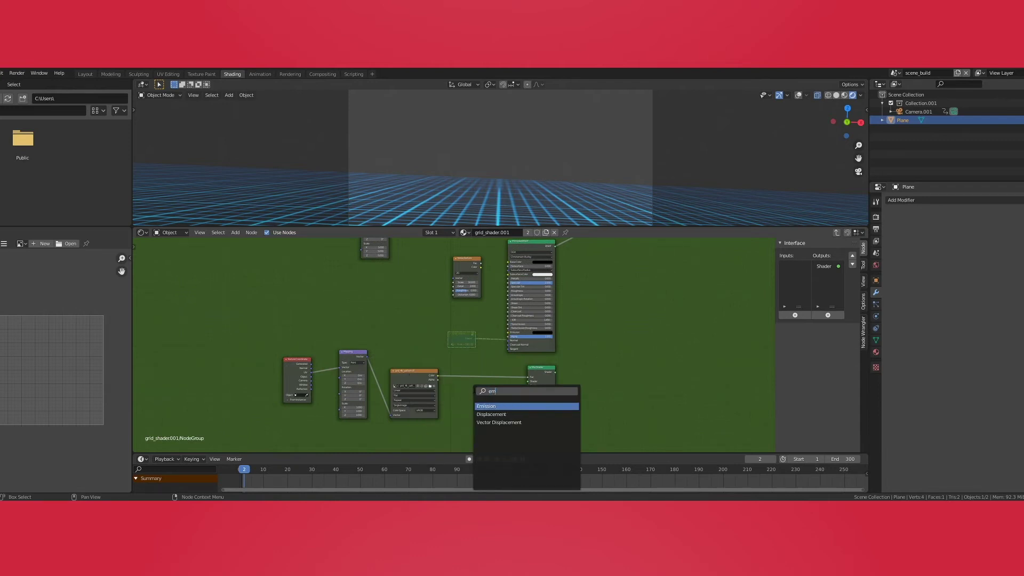
{"action": "left_click", "coordinate": [486, 405]}
{"action": "left_click", "coordinate": [488, 398]}
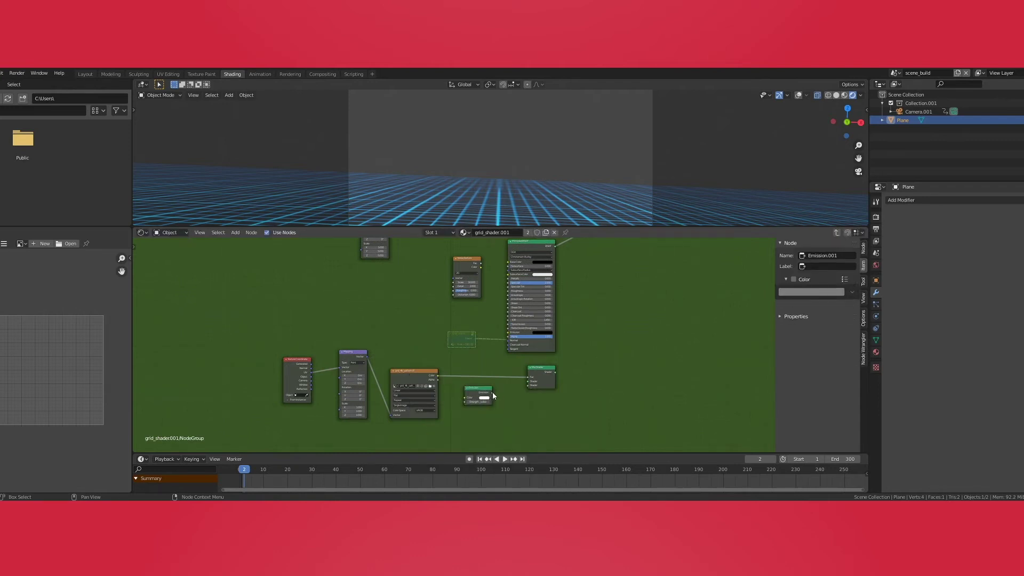
{"action": "left_click_drag", "start_coordinate": [491, 392], "coordinate": [528, 386]}
{"action": "left_click_drag", "start_coordinate": [487, 390], "coordinate": [512, 392]}
Step: Place a Hue Saturation Value node before the new Emission node and link its Color output to the Emission Color input
{"action": "middle_click_drag", "start_coordinate": [464, 396], "coordinate": [456, 373]}
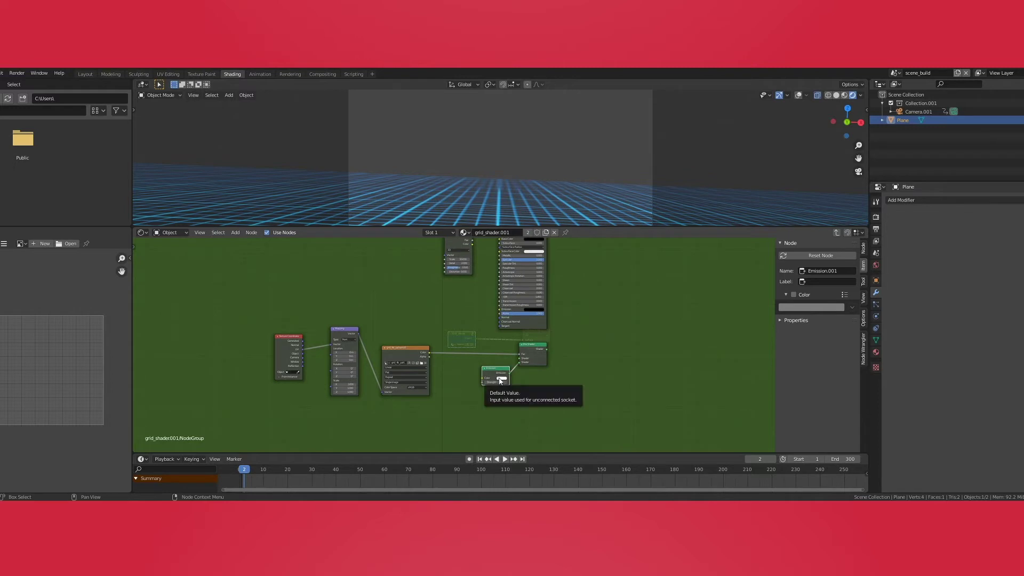
{"action": "left_click_drag", "start_coordinate": [466, 382], "coordinate": [458, 375]}
{"action": "scroll", "coordinate": [556, 312], "scroll_direction": "down", "scroll_amount": 1}
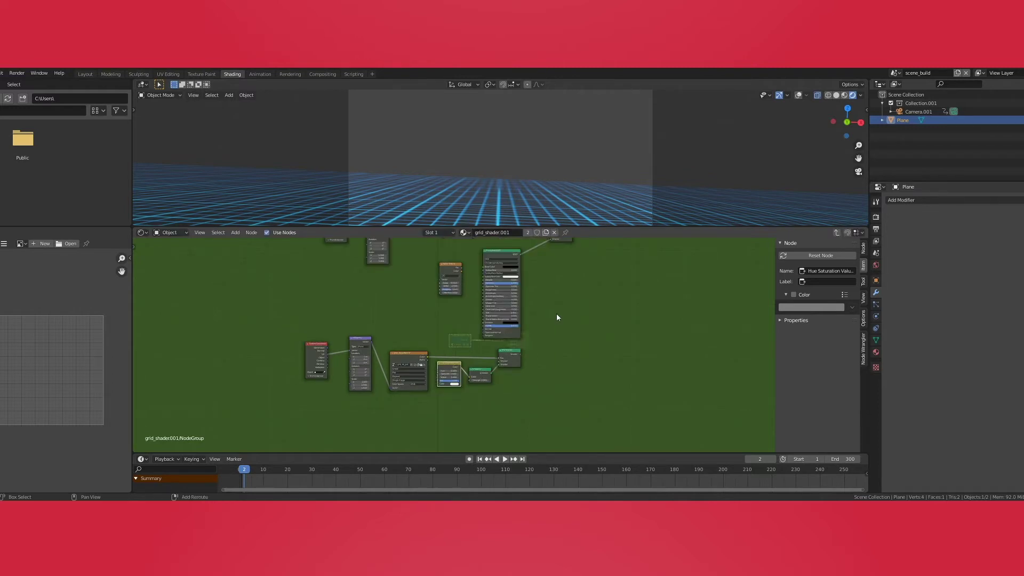
Step: Add a Principled BSDF node below the new Hue Saturation Value and Emission nodes
{"action": "key", "text": "shift+a"}
{"action": "left_click", "coordinate": [556, 313]}
{"action": "type", "text": "prin"}
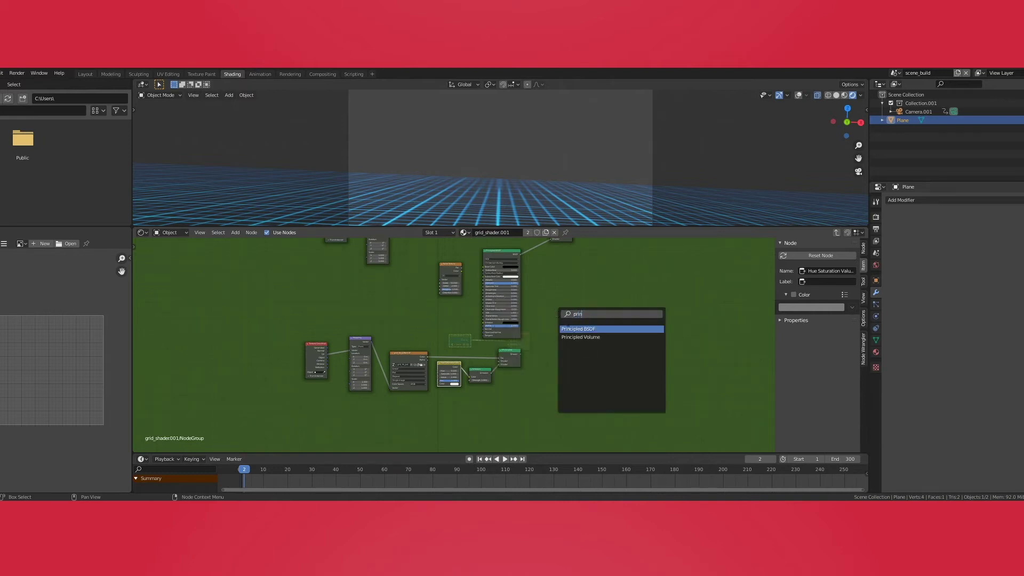
{"action": "key", "text": "Return"}
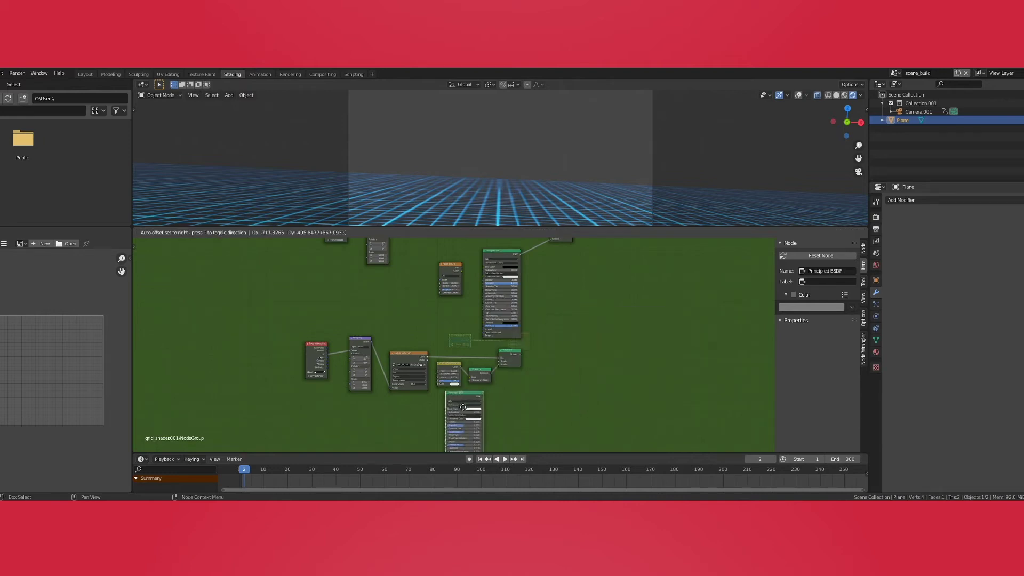
{"action": "left_click", "coordinate": [460, 417]}
Step: Add an Add Shader node after the new Mix Shader and link the Mix Shader and new Principled BSDF outputs to its two inputs
{"action": "middle_click_drag", "start_coordinate": [544, 356], "coordinate": [499, 333]}
{"action": "scroll", "coordinate": [507, 383], "scroll_direction": "up", "scroll_amount": 1}
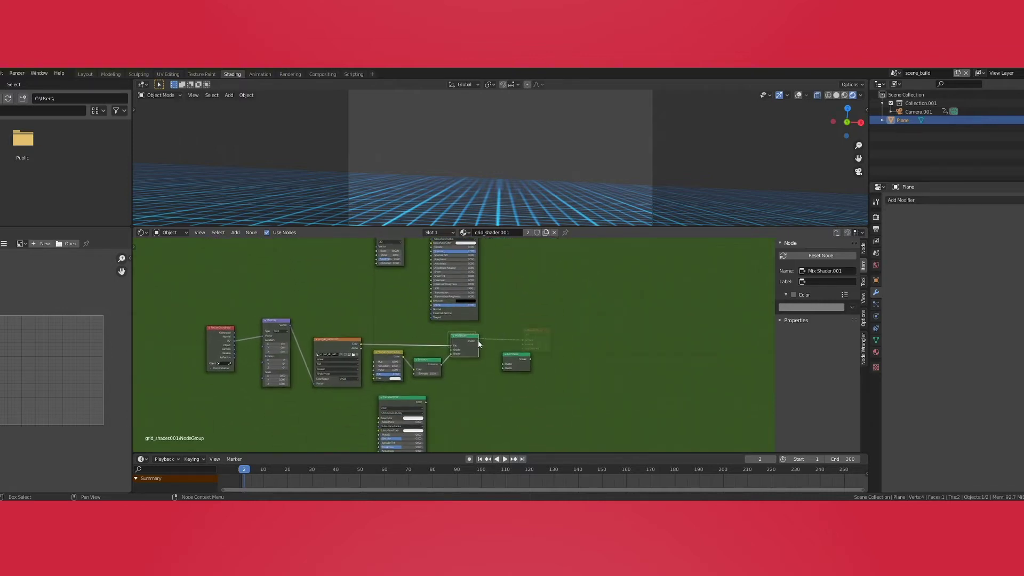
{"action": "left_click_drag", "start_coordinate": [478, 341], "coordinate": [502, 363]}
{"action": "left_click_drag", "start_coordinate": [425, 402], "coordinate": [472, 401]}
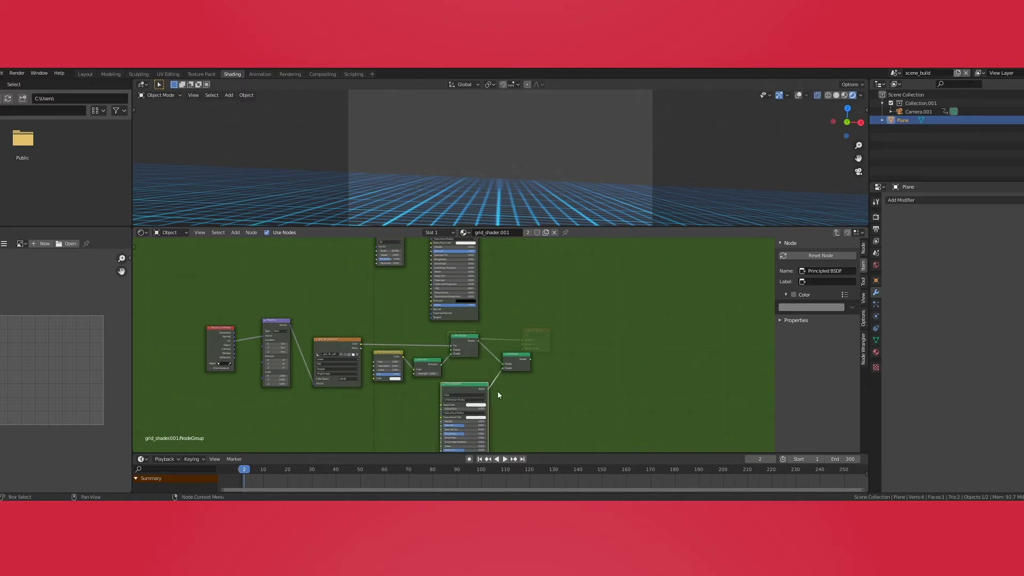
{"action": "left_click", "coordinate": [476, 405]}
{"action": "left_click_drag", "start_coordinate": [499, 364], "coordinate": [500, 378]}
Step: Set the new Principled BSDF's Base Color to black, Specular to 1.000 and Roughness to about 0.014
{"action": "scroll", "coordinate": [424, 401], "scroll_direction": "up", "scroll_amount": 3}
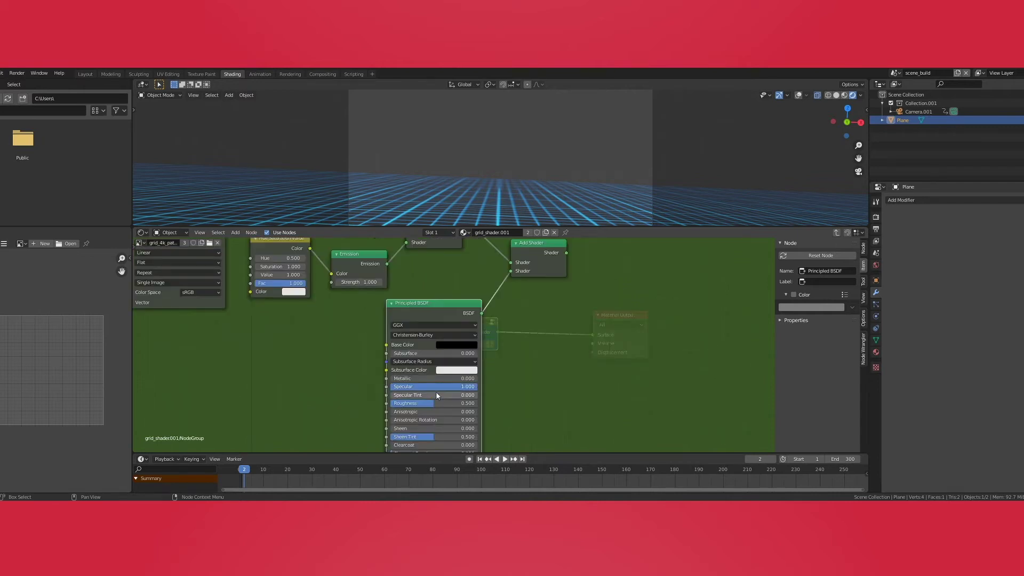
{"action": "left_click_drag", "start_coordinate": [437, 403], "coordinate": [405, 403]}
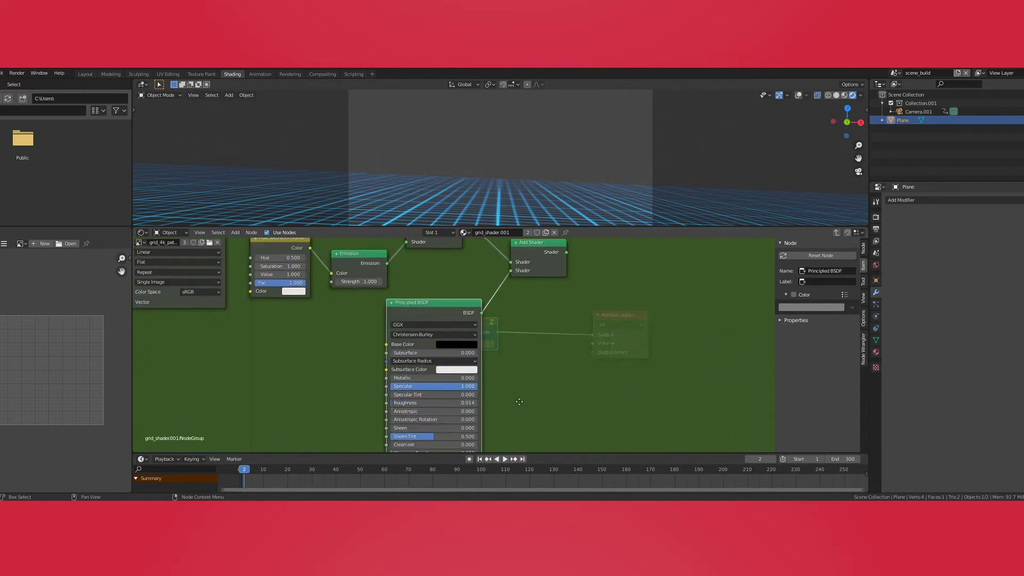
{"action": "middle_click_drag", "start_coordinate": [519, 401], "coordinate": [508, 325]}
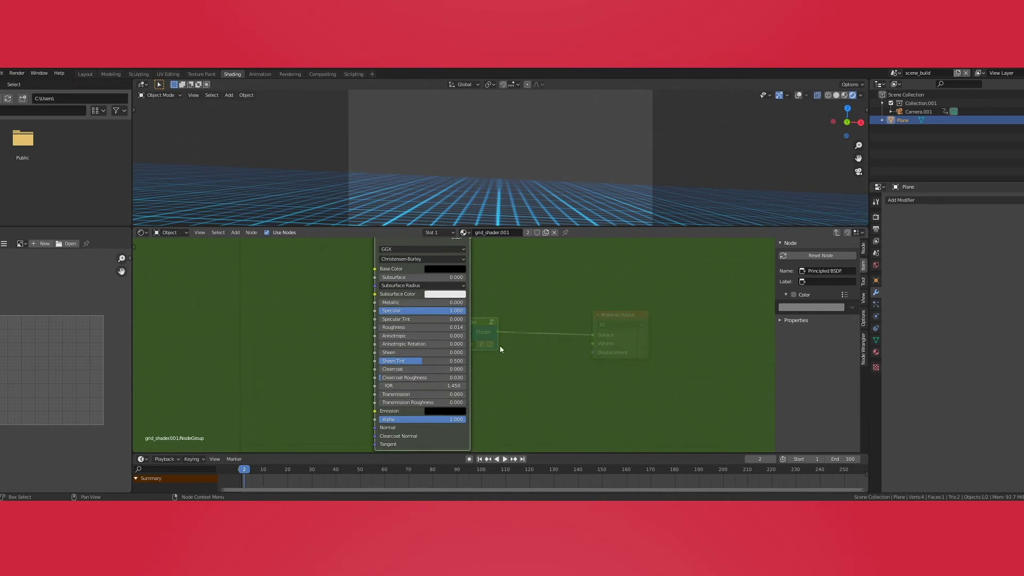
Step: Move the Group Output node closer to the new node chain and link the new Add Shader's output to it
{"action": "scroll", "coordinate": [500, 349], "scroll_direction": "down", "scroll_amount": 4}
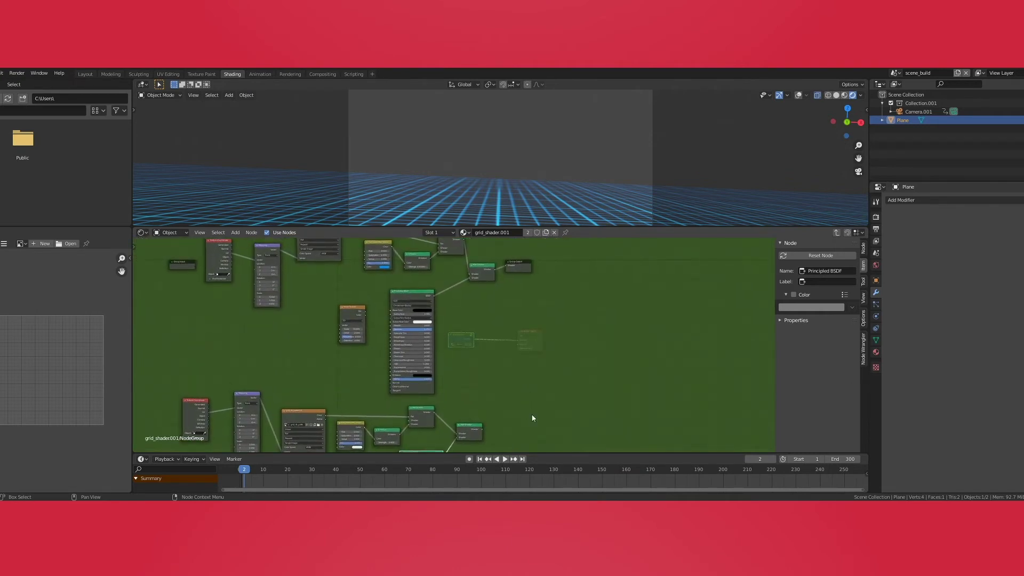
{"action": "middle_click_drag", "start_coordinate": [477, 368], "coordinate": [456, 405]}
{"action": "left_click_drag", "start_coordinate": [503, 303], "coordinate": [511, 330]}
{"action": "scroll", "coordinate": [501, 328], "scroll_direction": "down", "scroll_amount": 2, "text": "shift"}
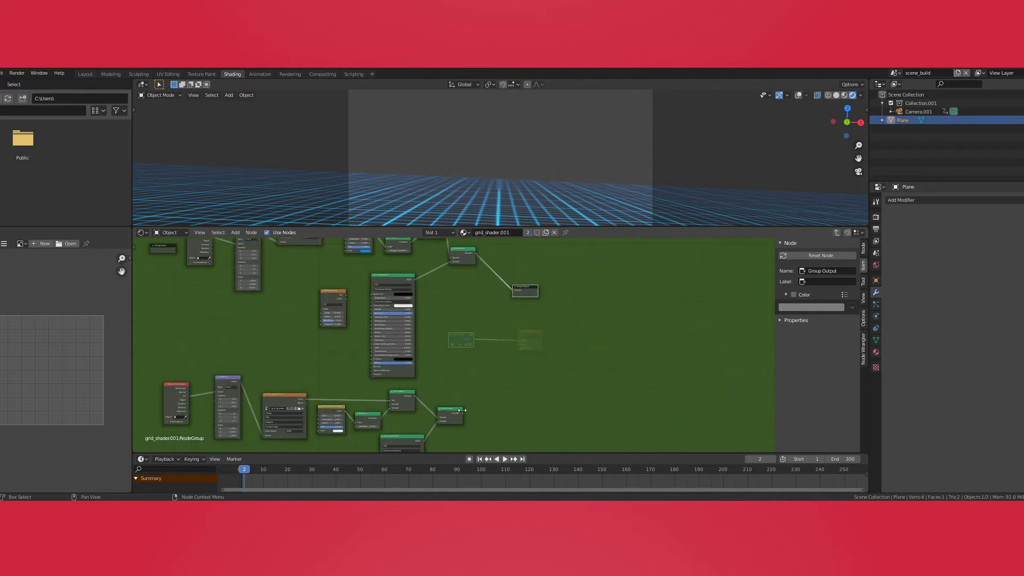
{"action": "left_click_drag", "start_coordinate": [462, 410], "coordinate": [513, 290]}
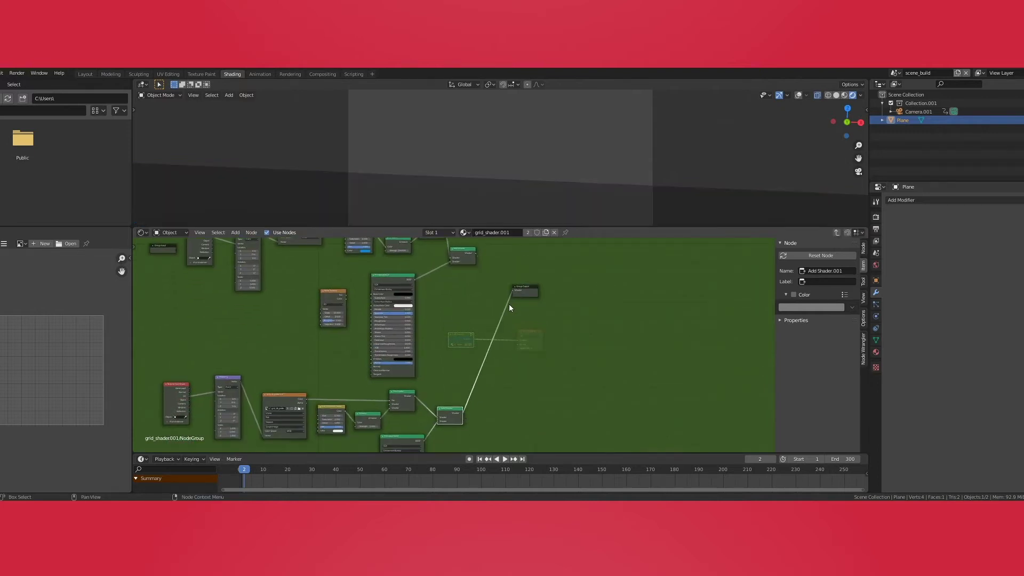
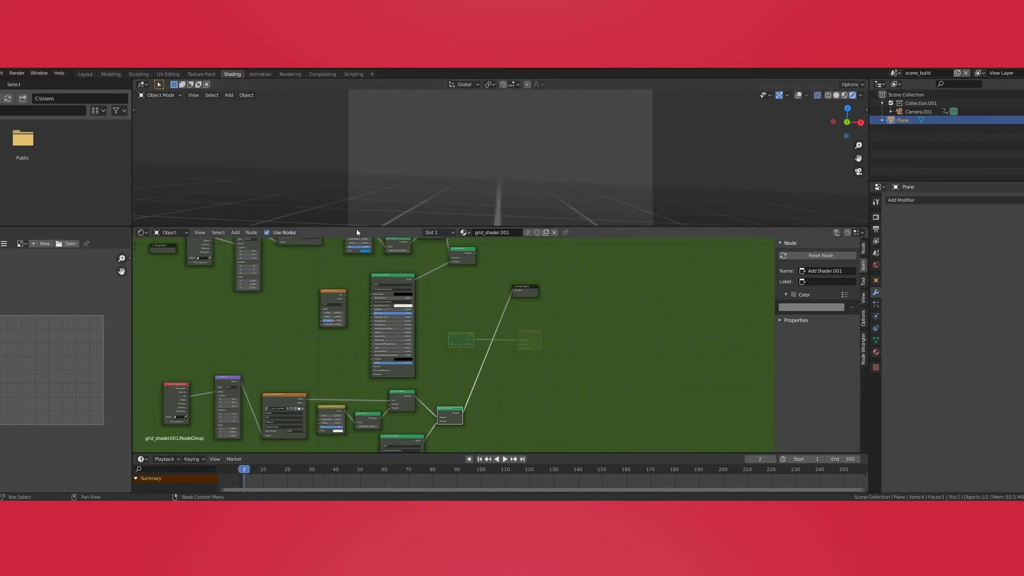
Step: Examine the Scale values of the original grid shader's Mapping node
{"action": "middle_click_drag", "start_coordinate": [272, 302], "coordinate": [432, 307]}
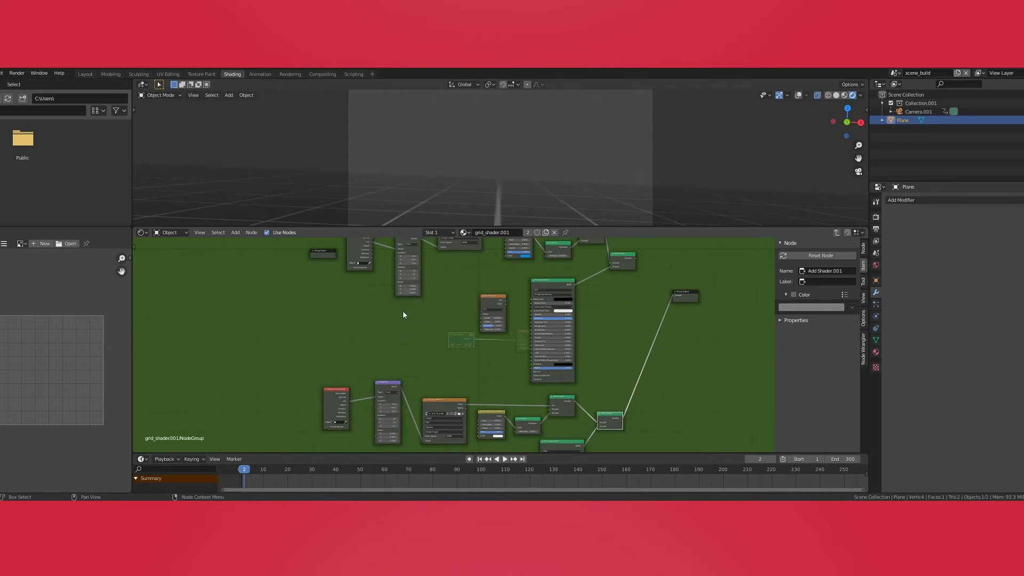
{"action": "scroll", "coordinate": [403, 314], "scroll_direction": "up", "scroll_amount": 3}
{"action": "middle_click_drag", "start_coordinate": [387, 253], "coordinate": [418, 320]}
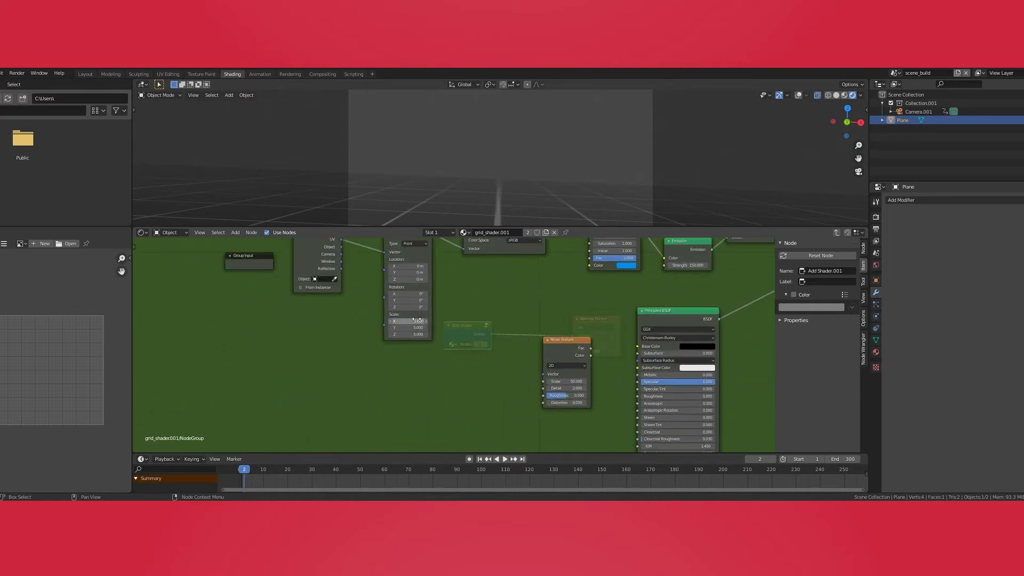
{"action": "key", "text": "ctrl+z"}
{"action": "key", "text": "ctrl+z"}
{"action": "key", "text": "ctrl+z"}
{"action": "key", "text": "ctrl+z"}
{"action": "key", "text": "ctrl+z"}
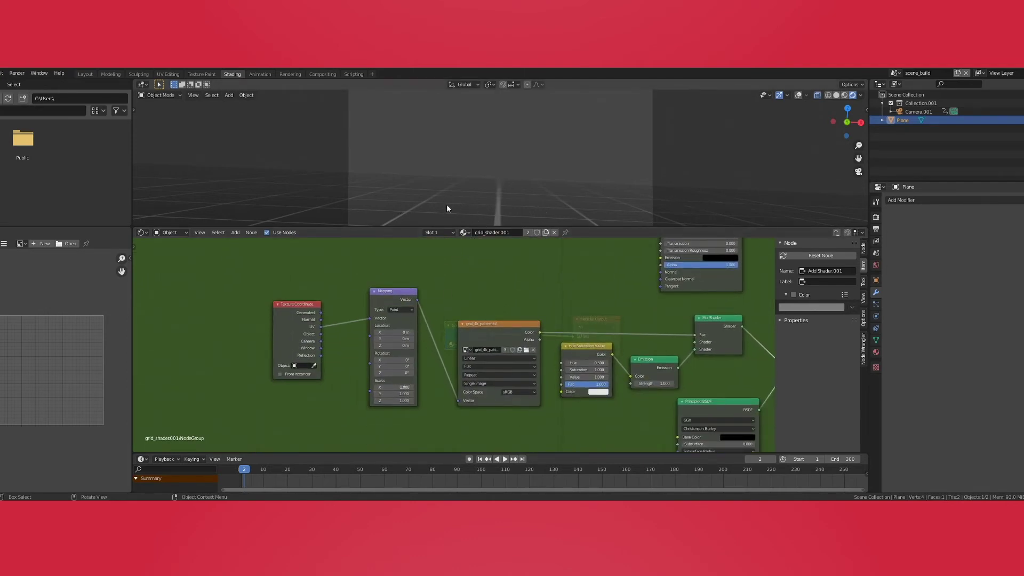
Step: Set the new Mapping node's Scale to 10 on X, Y and Z
{"action": "left_click", "coordinate": [405, 386]}
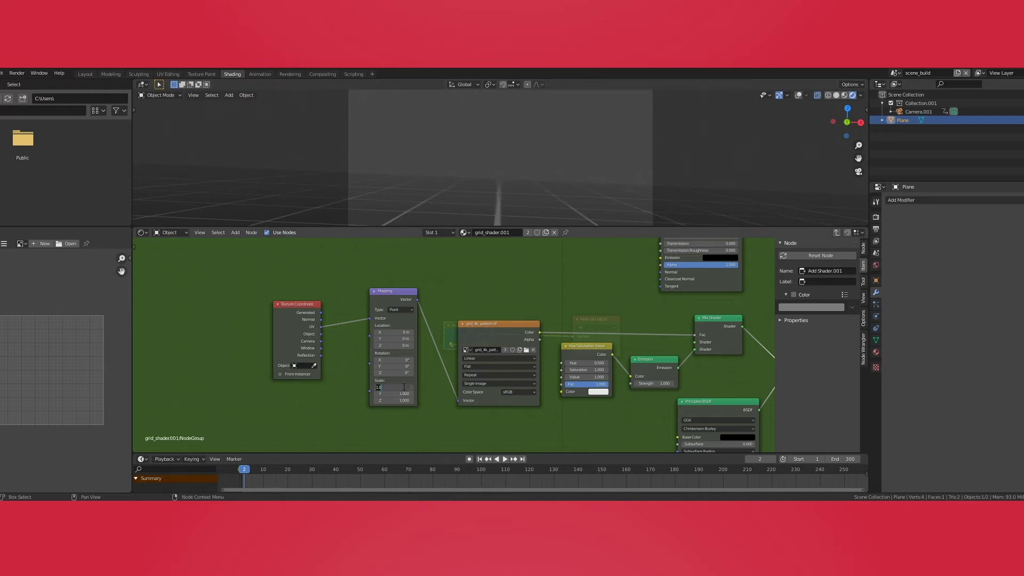
{"action": "type", "text": "10"}
{"action": "key", "text": "Tab"}
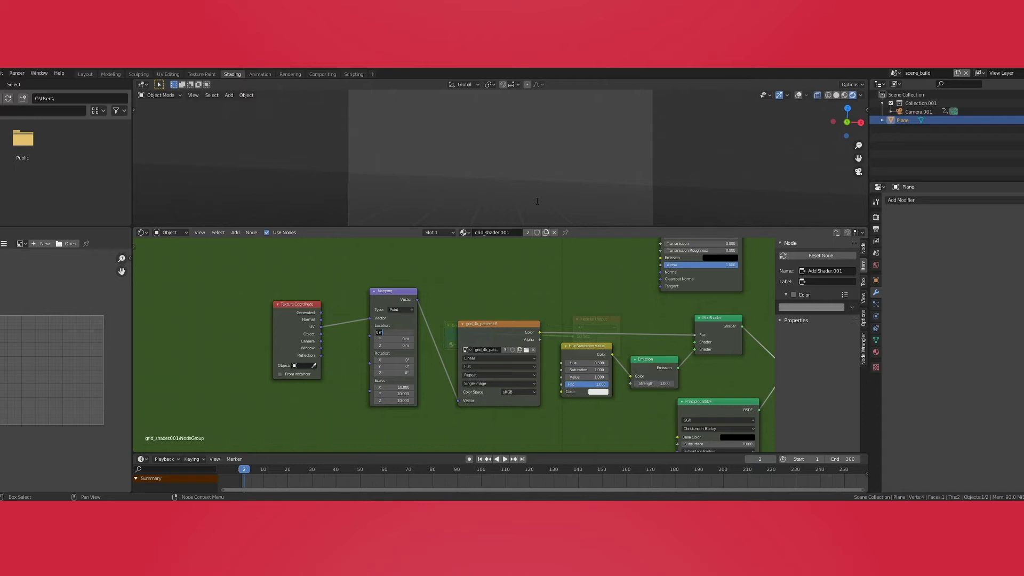
{"action": "key", "text": "Return"}
Step: Set the new Hue Saturation Value node's Color to red and the new Emission node's Strength to 50
{"action": "middle_click_drag", "start_coordinate": [640, 372], "coordinate": [585, 344]}
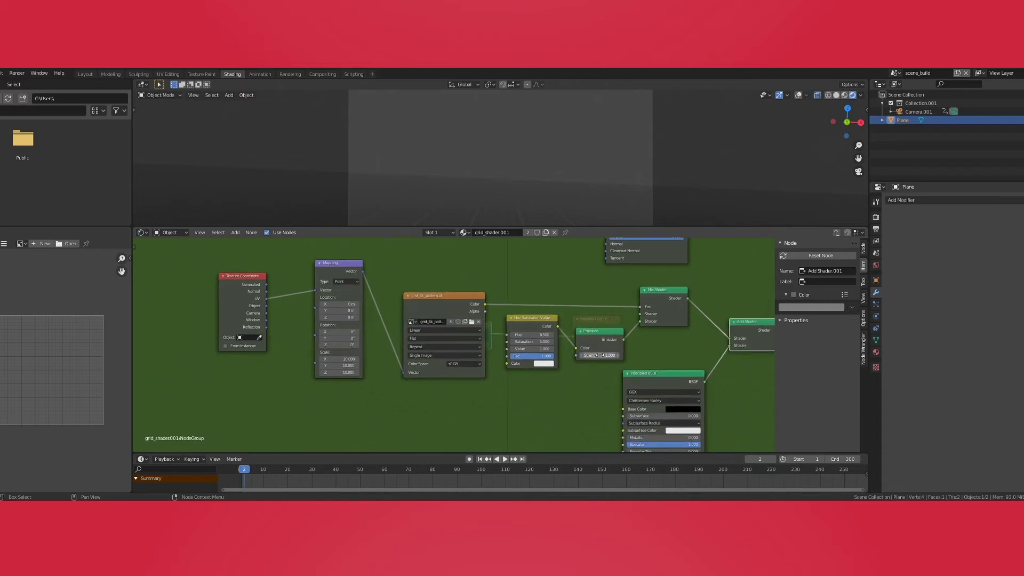
{"action": "left_click", "coordinate": [540, 364]}
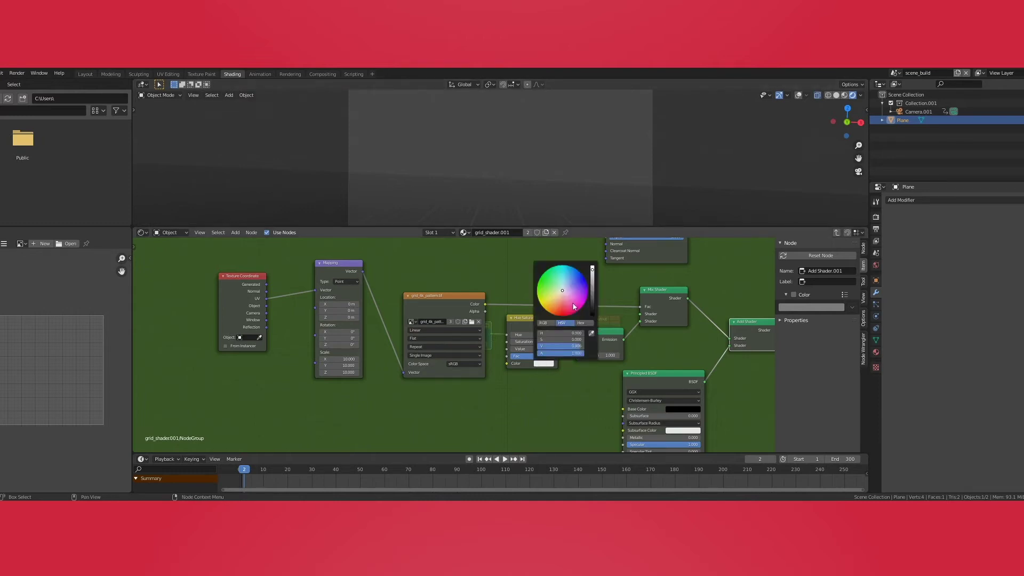
{"action": "left_click_drag", "start_coordinate": [573, 306], "coordinate": [578, 311]}
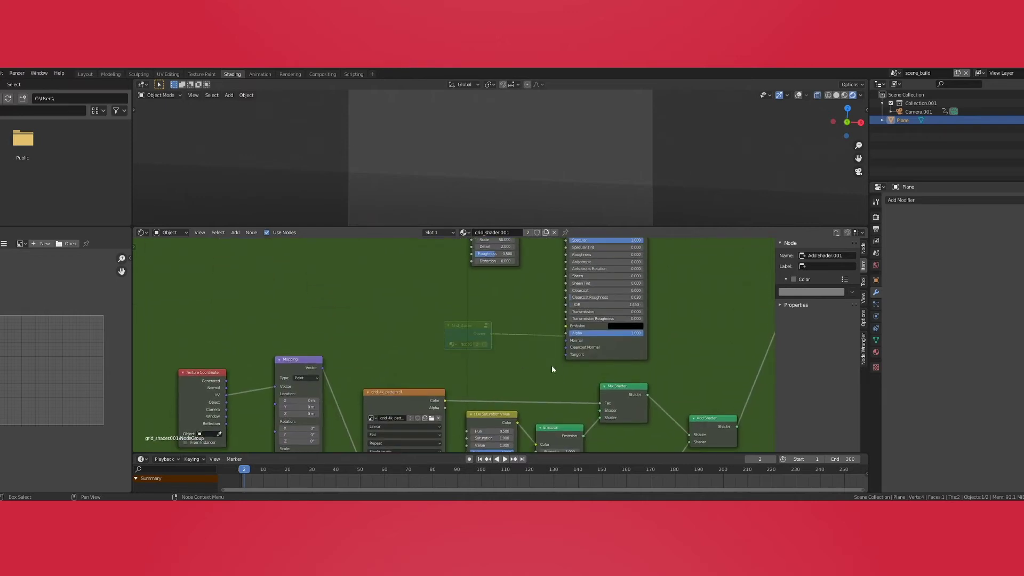
{"action": "middle_click_drag", "start_coordinate": [552, 368], "coordinate": [556, 288]}
{"action": "left_click_drag", "start_coordinate": [581, 363], "coordinate": [608, 364]}
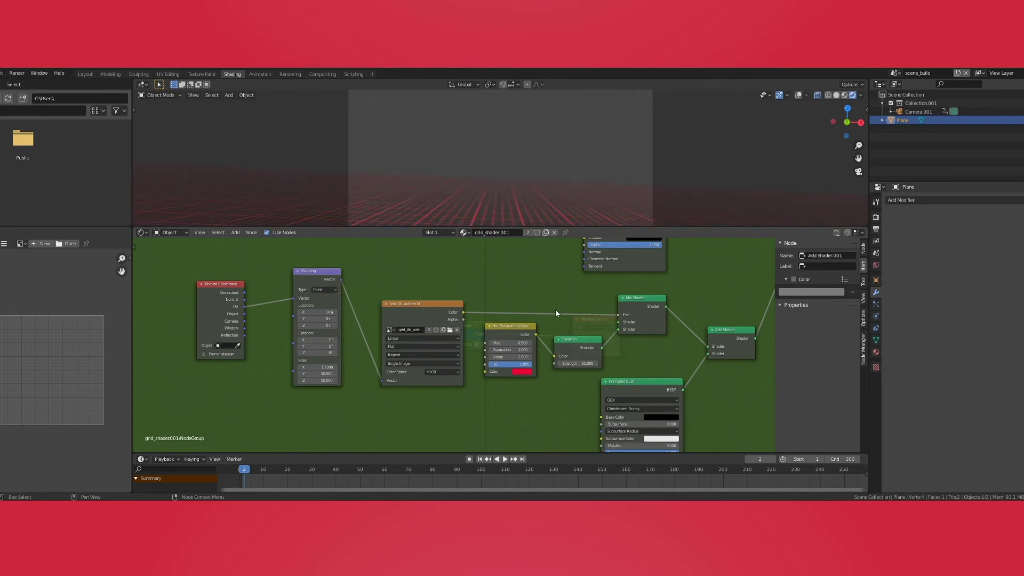
Step: Set the new Mapping node's Scale to 5 on X, Y and Z
{"action": "middle_click_drag", "start_coordinate": [375, 287], "coordinate": [352, 303]}
{"action": "left_click", "coordinate": [302, 382]}
{"action": "type", "text": "5"}
{"action": "key", "text": "Tab"}
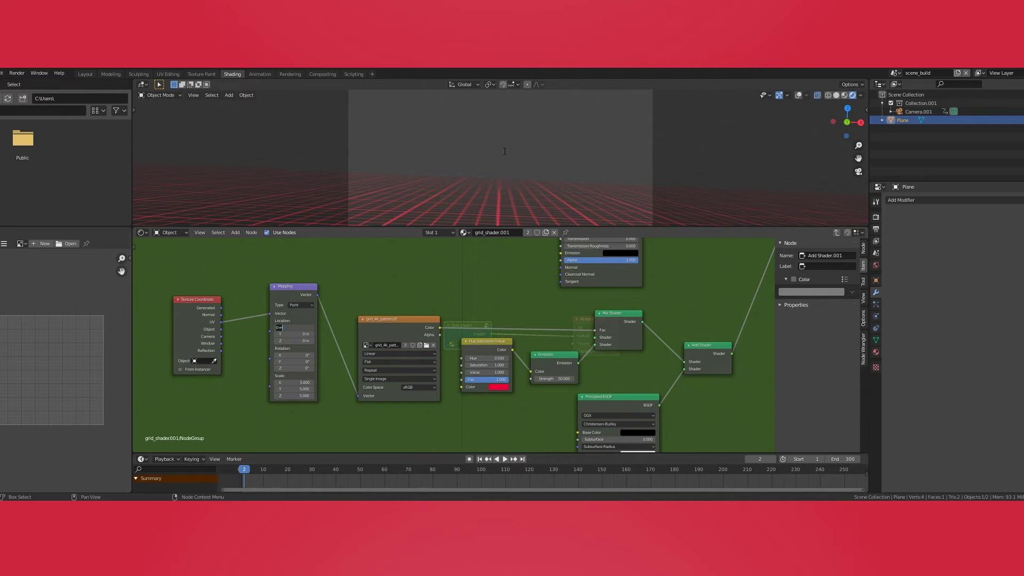
Step: Check the 3D viewport's clip Start and End values, hide the view settings and switch to the Layout workspace
{"action": "key", "text": "n"}
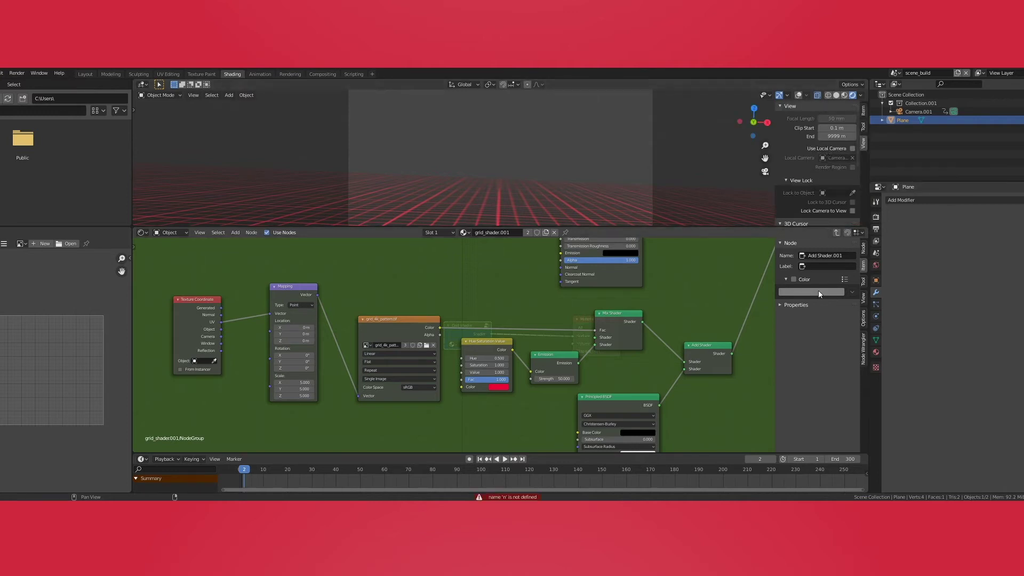
{"action": "key", "text": "n"}
{"action": "key", "text": "n"}
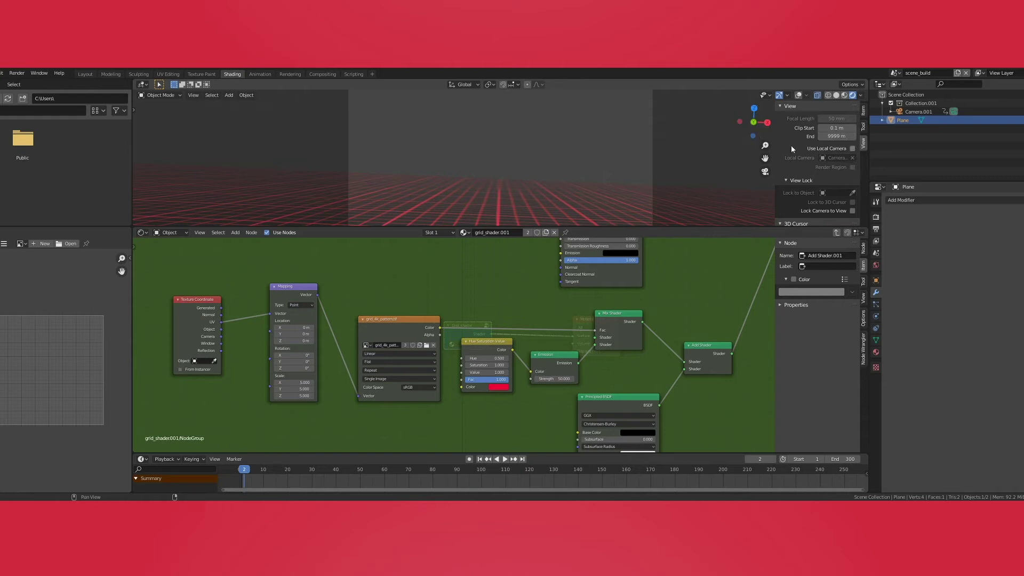
{"action": "key", "text": "n"}
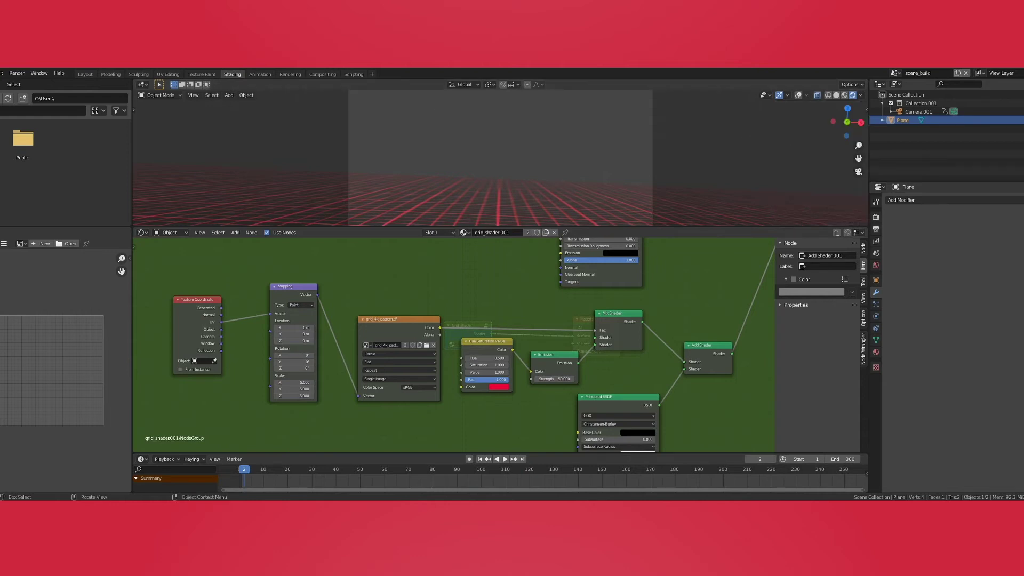
{"action": "left_click", "coordinate": [85, 74]}
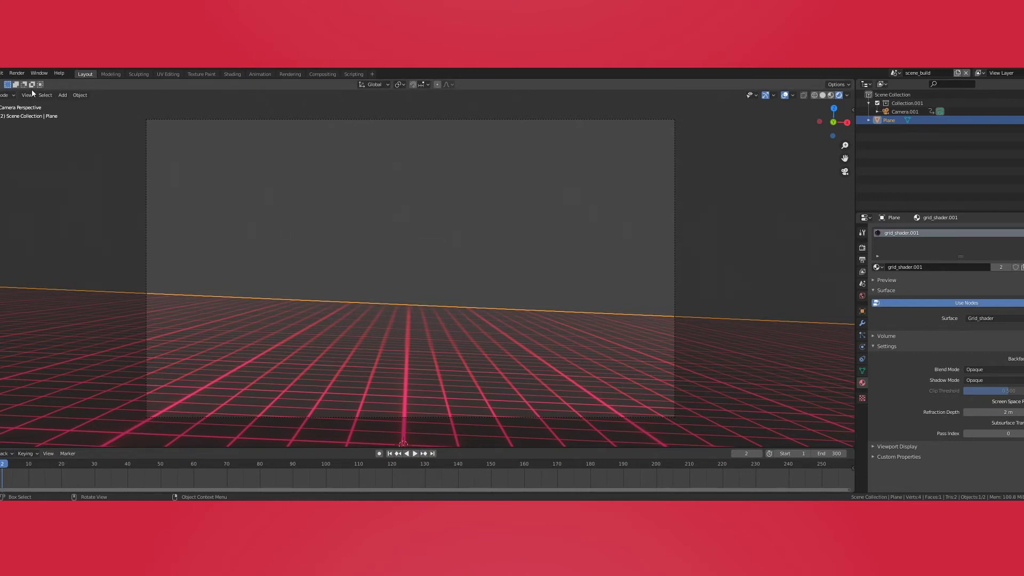
Step: Add a second plane to the scene and scale it up evenly to about 6.2
{"action": "left_click", "coordinate": [62, 95]}
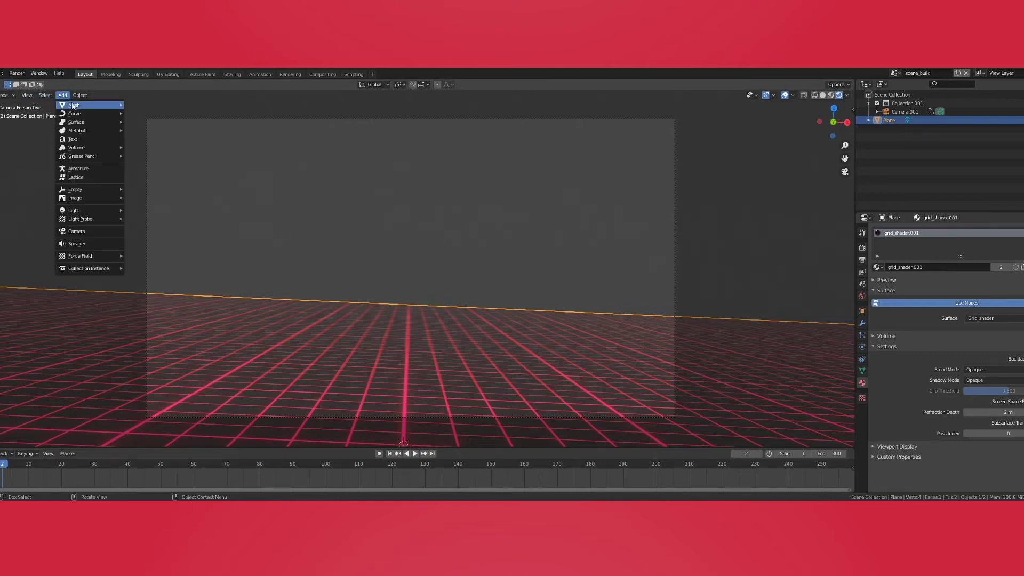
{"action": "mouse_move", "coordinate": [73, 106]}
{"action": "left_click", "coordinate": [145, 106]}
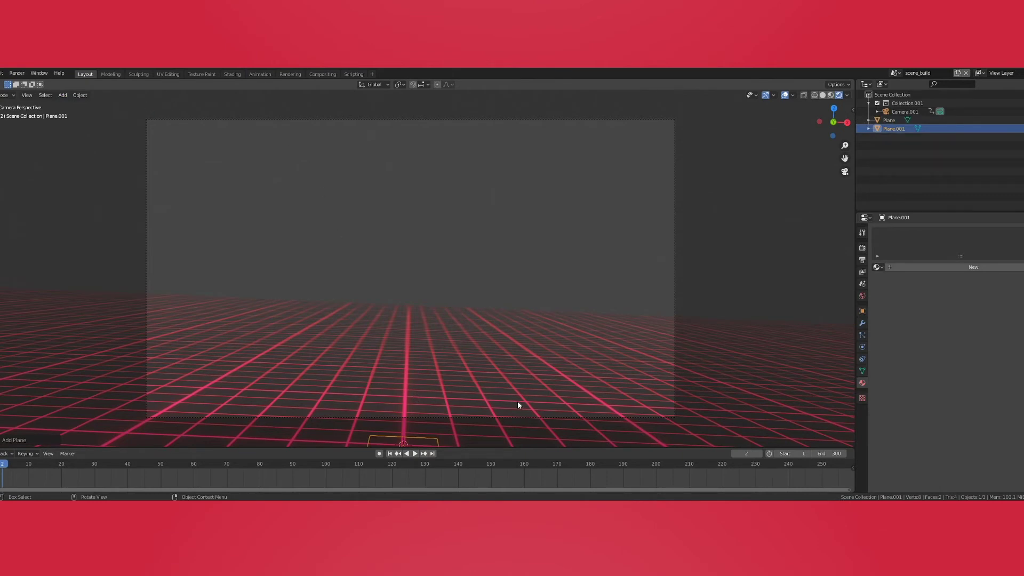
{"action": "key", "text": "s"}
{"action": "left_click", "coordinate": [782, 331]}
{"action": "key", "text": "s"}
{"action": "left_click", "coordinate": [747, 325]}
Step: Set the new plane's Scale to 15 on X, Y and Z
{"action": "left_click", "coordinate": [862, 311]}
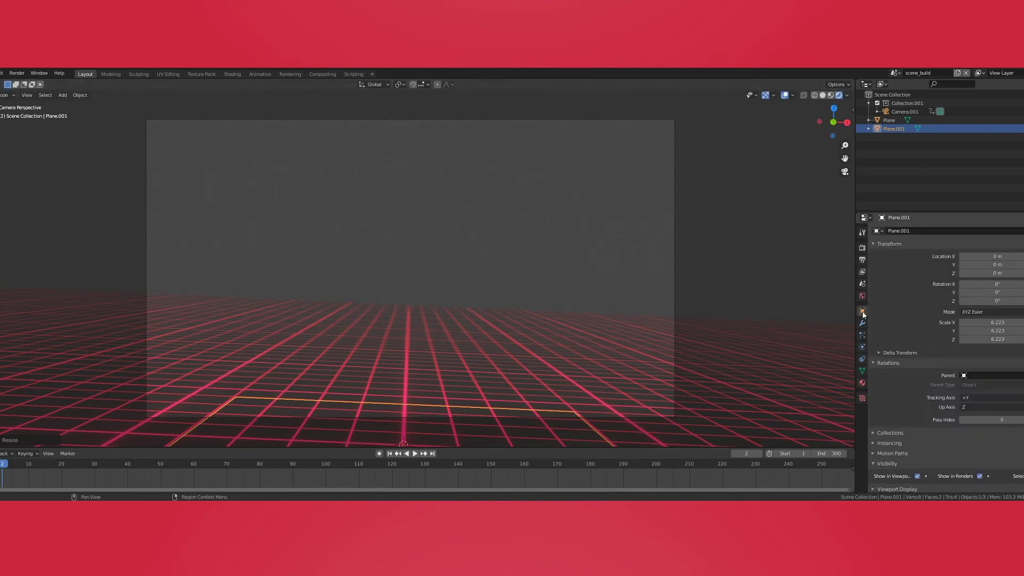
{"action": "left_click", "coordinate": [993, 322]}
{"action": "type", "text": "15"}
{"action": "key", "text": "Tab"}
{"action": "type", "text": "15"}
{"action": "key", "text": "Tab"}
{"action": "type", "text": "15"}
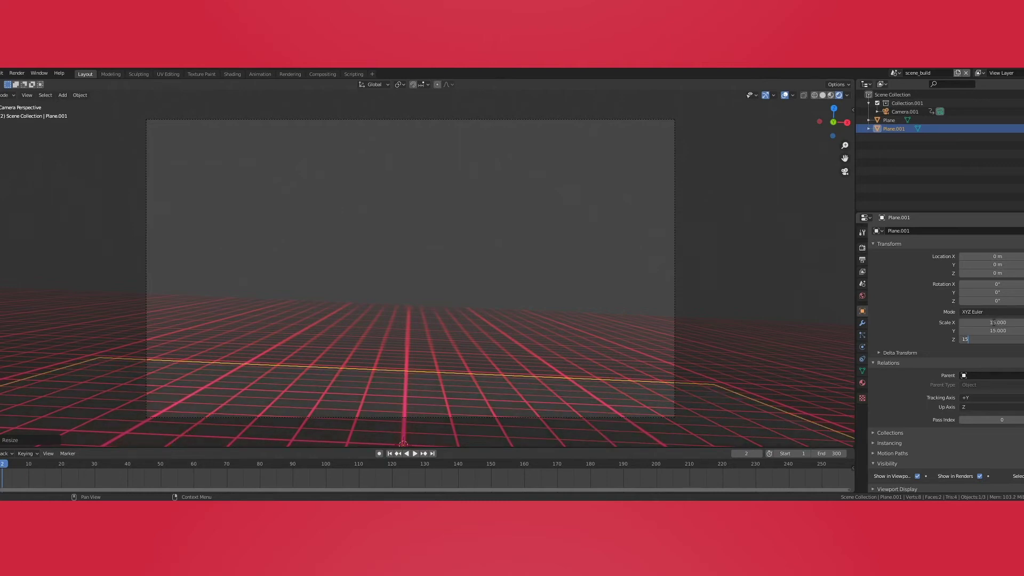
{"action": "key", "text": "Return"}
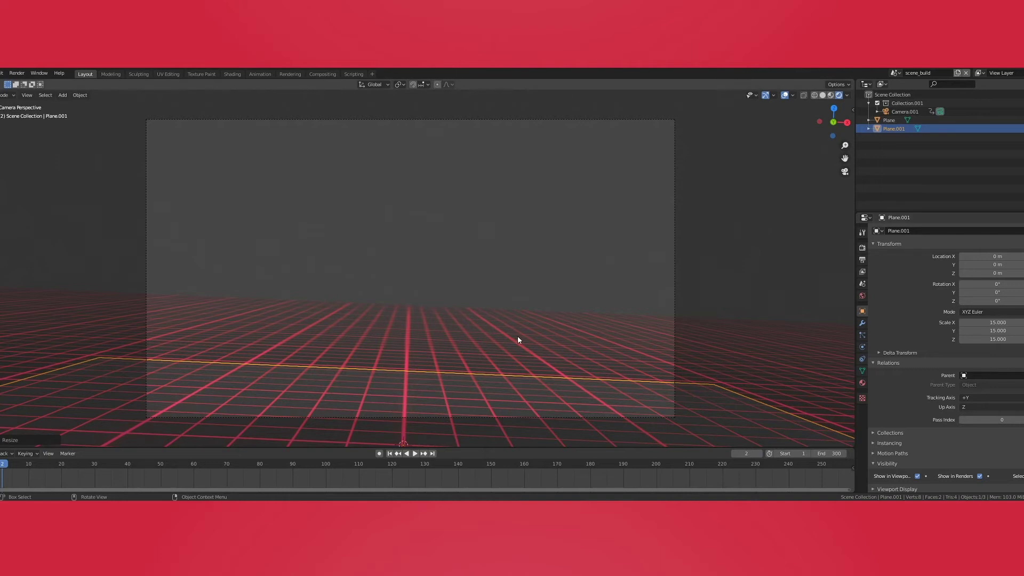
Step: Move the new plane about 78 m along Y towards the horizon and rotate it 90° about X
{"action": "key", "text": "g"}
{"action": "key", "text": "y"}
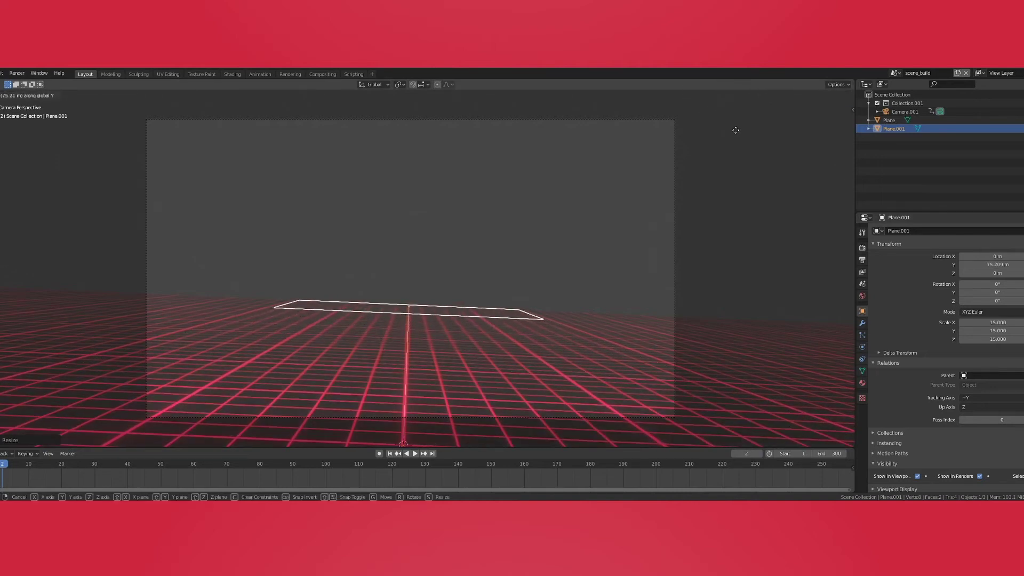
{"action": "left_click", "coordinate": [715, 117]}
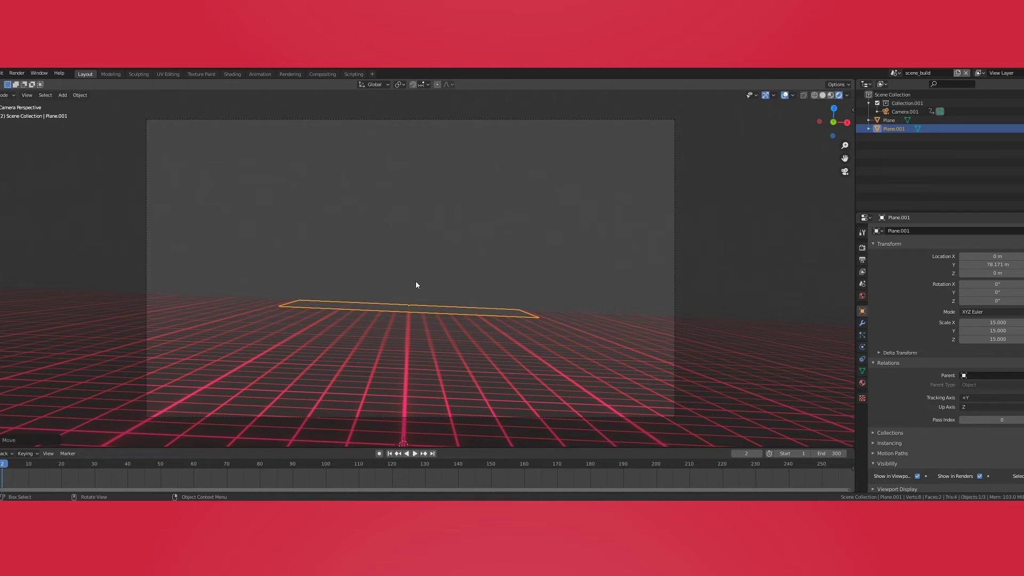
{"action": "key", "text": "g"}
{"action": "key", "text": "x"}
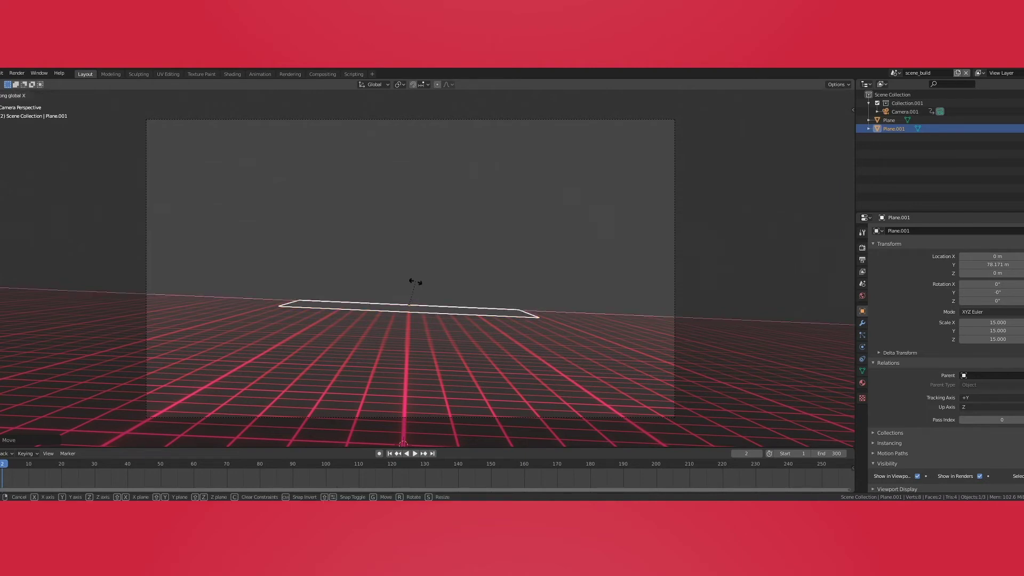
{"action": "type", "text": "r90"}
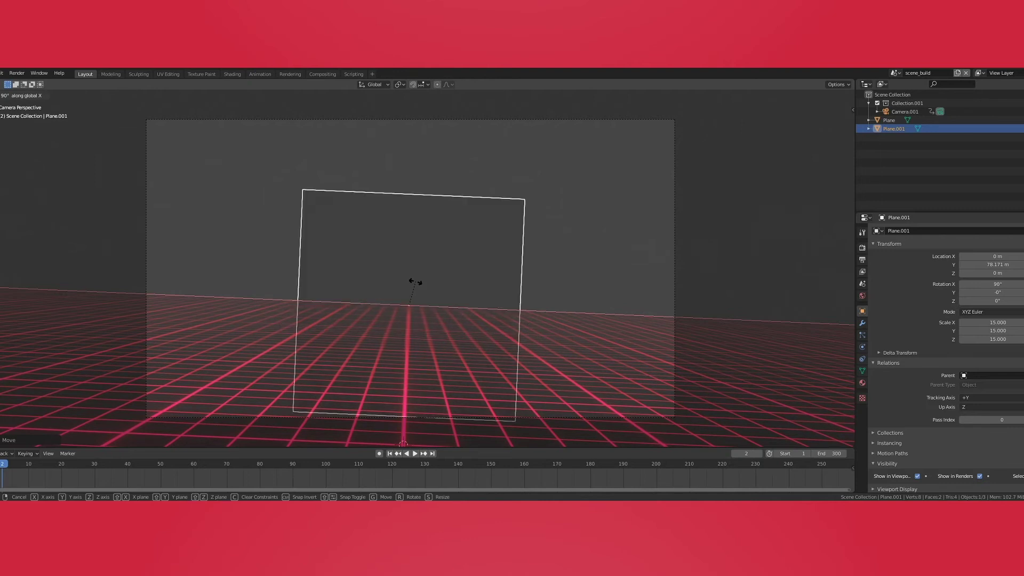
{"action": "key", "text": "Return"}
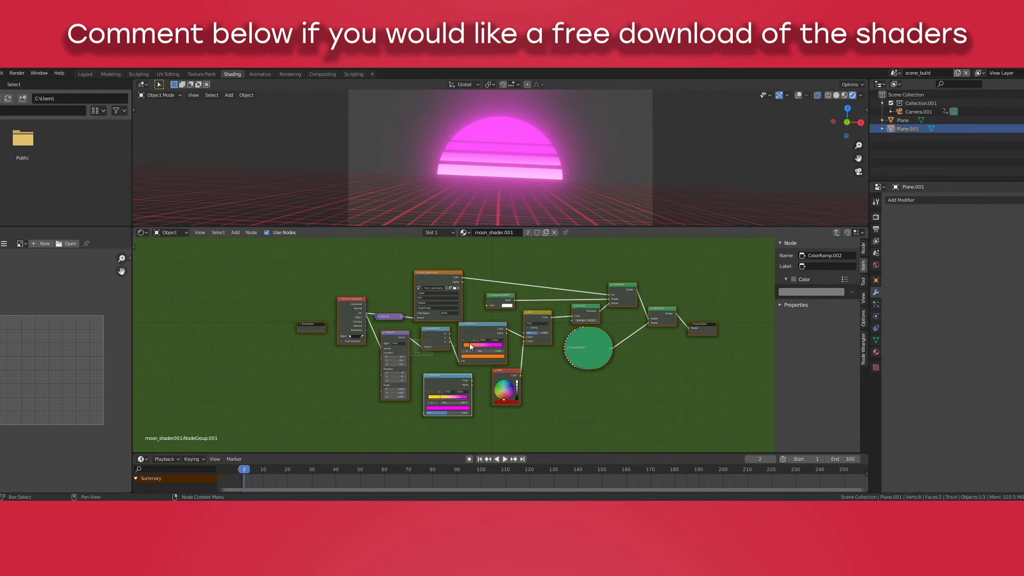
Step: Change the connected ColorRamp's orange stop to yellow in the moon shader and move that stop to position 0.641
{"action": "scroll", "coordinate": [473, 348], "scroll_direction": "down", "scroll_amount": 2}
{"action": "scroll", "coordinate": [472, 348], "scroll_direction": "up", "scroll_amount": 5}
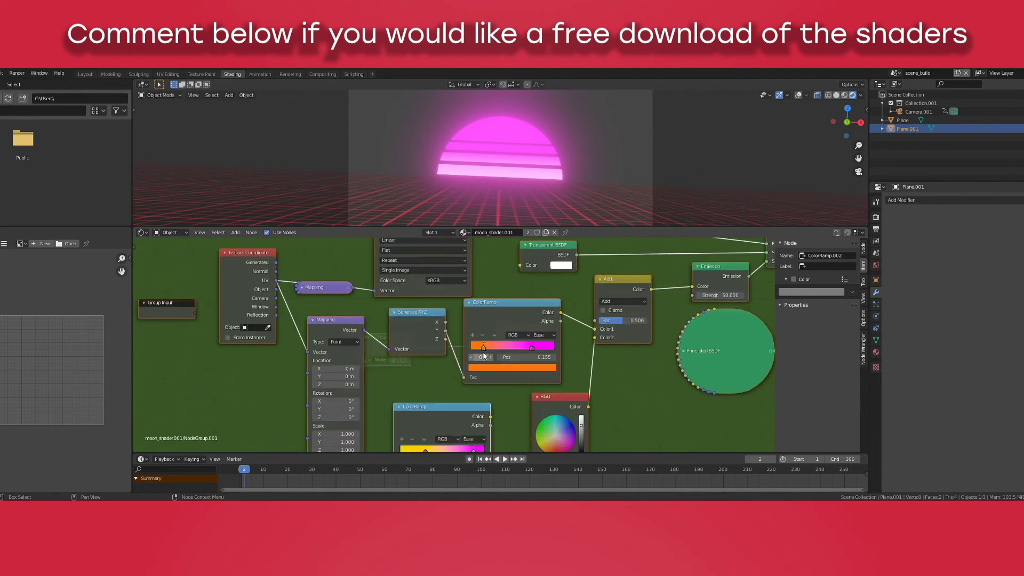
{"action": "left_click", "coordinate": [495, 368]}
{"action": "left_click_drag", "start_coordinate": [483, 305], "coordinate": [476, 297]}
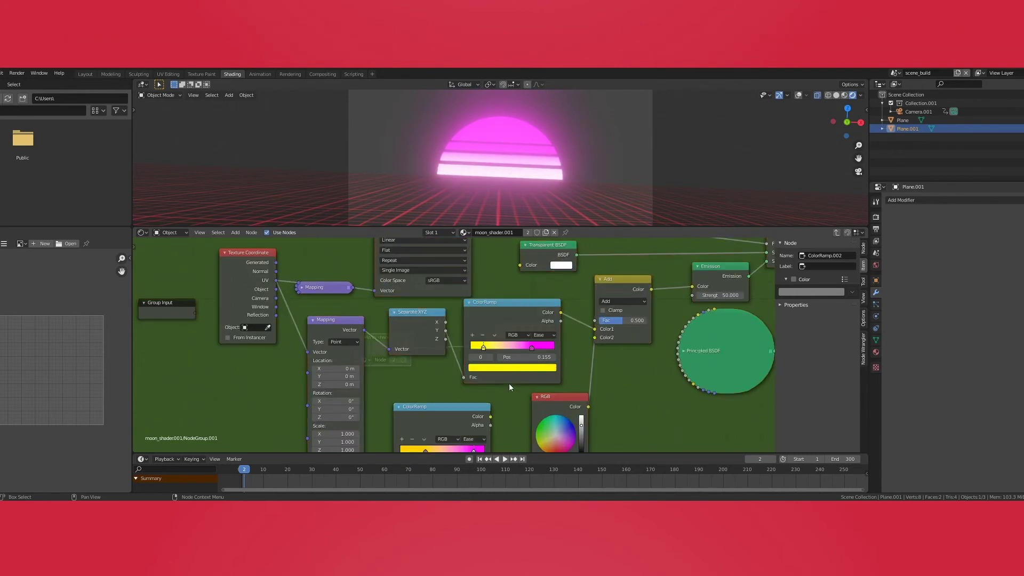
{"action": "left_click_drag", "start_coordinate": [485, 347], "coordinate": [525, 347]}
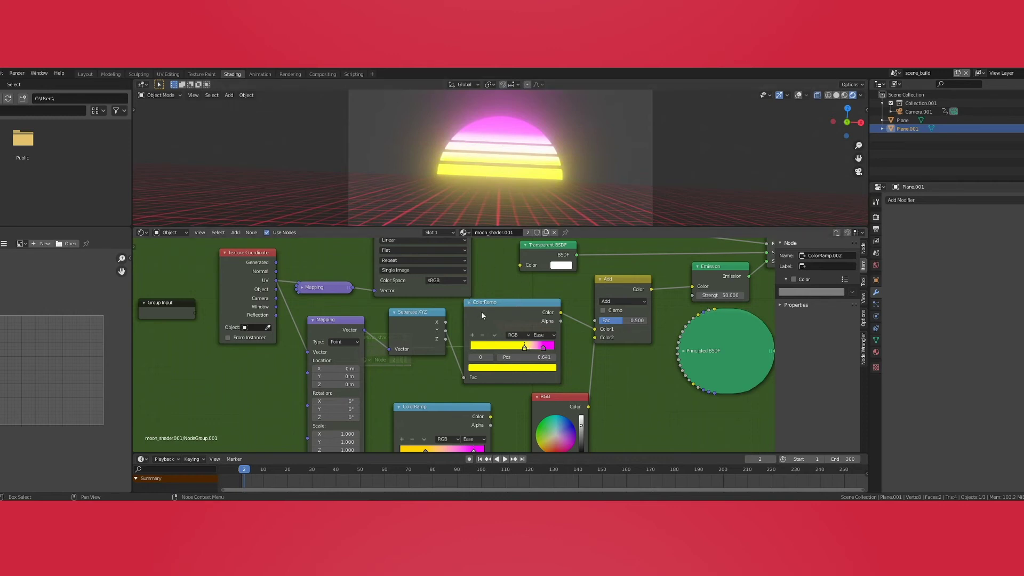
Step: Pick a different colour in the moon shader's RGB node and set the Add node's Fac to 0
{"action": "left_click", "coordinate": [420, 318]}
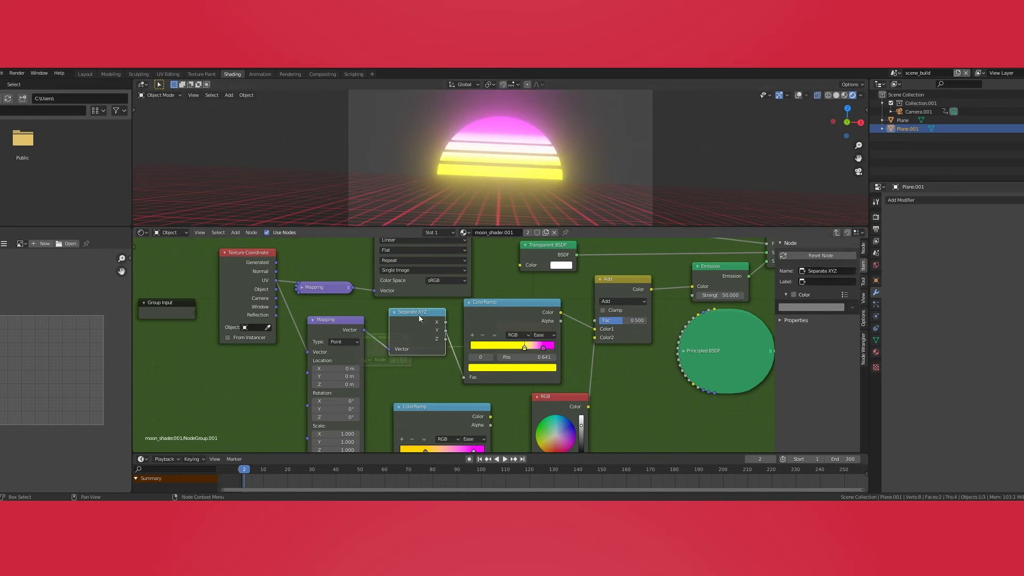
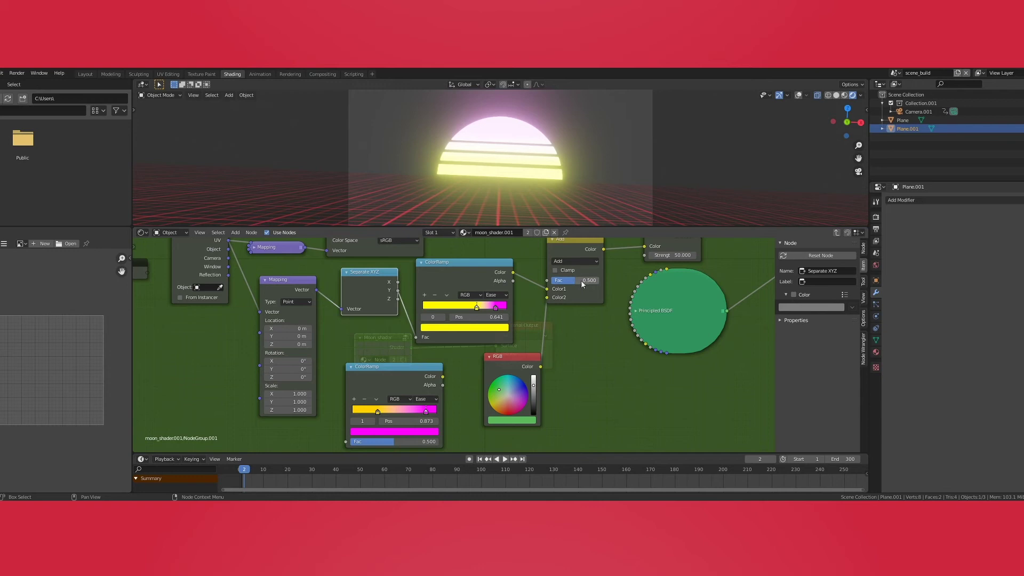
{"action": "left_click", "coordinate": [492, 395]}
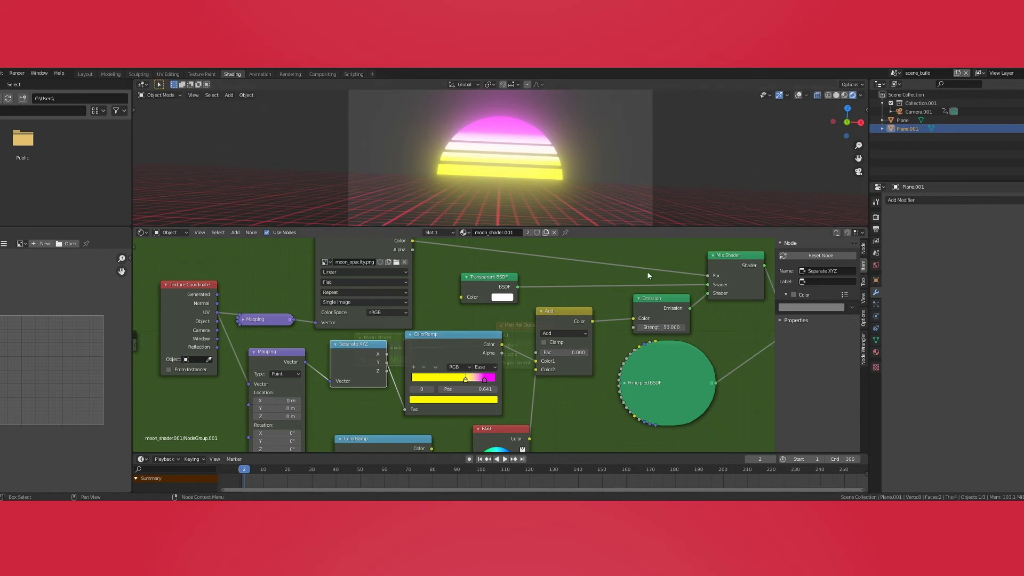
{"action": "middle_click_drag", "start_coordinate": [651, 274], "coordinate": [649, 331]}
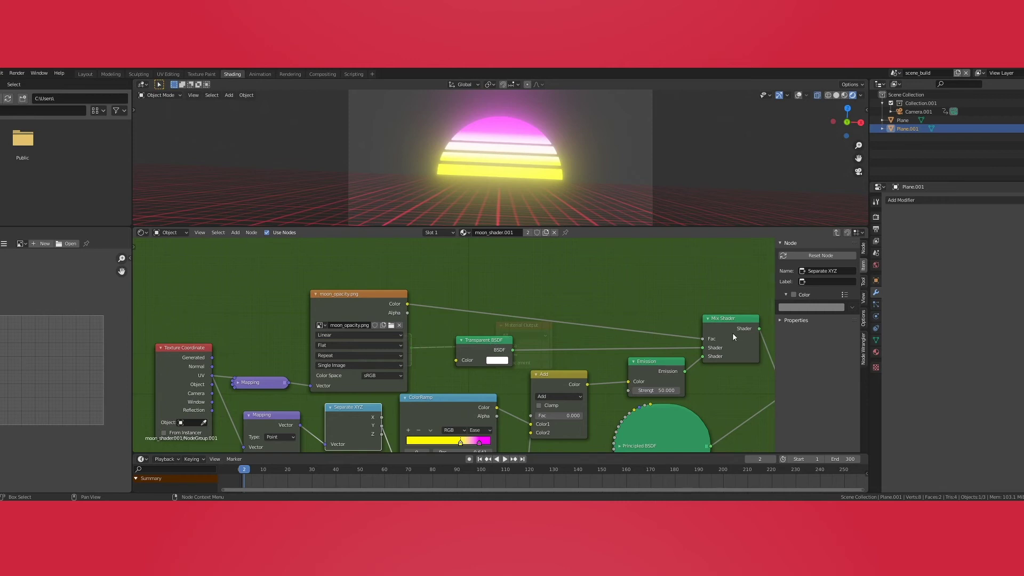
{"action": "middle_click_drag", "start_coordinate": [732, 335], "coordinate": [617, 308]}
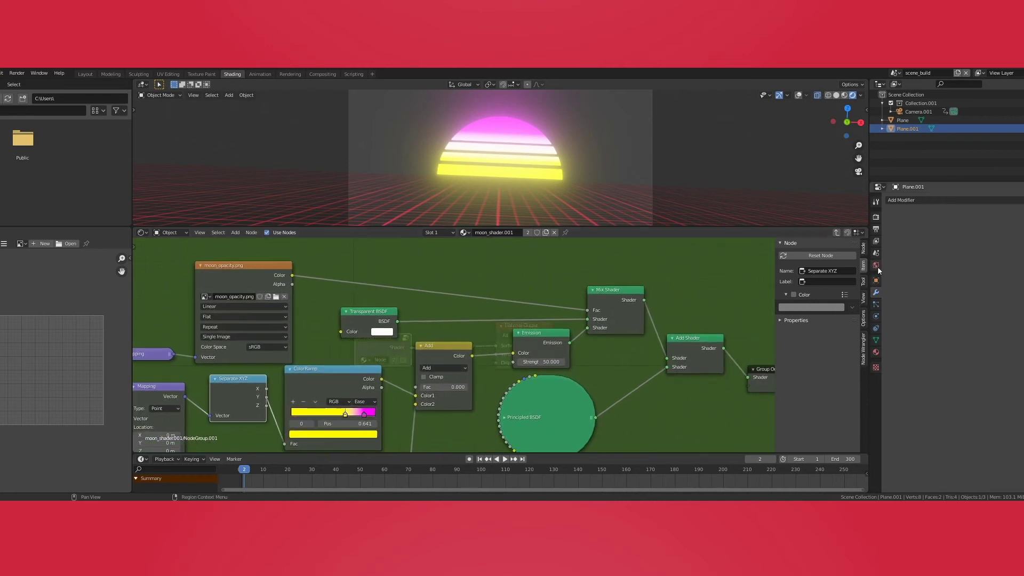
Step: Try the moon material's Blend Mode as Opaque and return it to Alpha Blend
{"action": "left_click", "coordinate": [876, 352]}
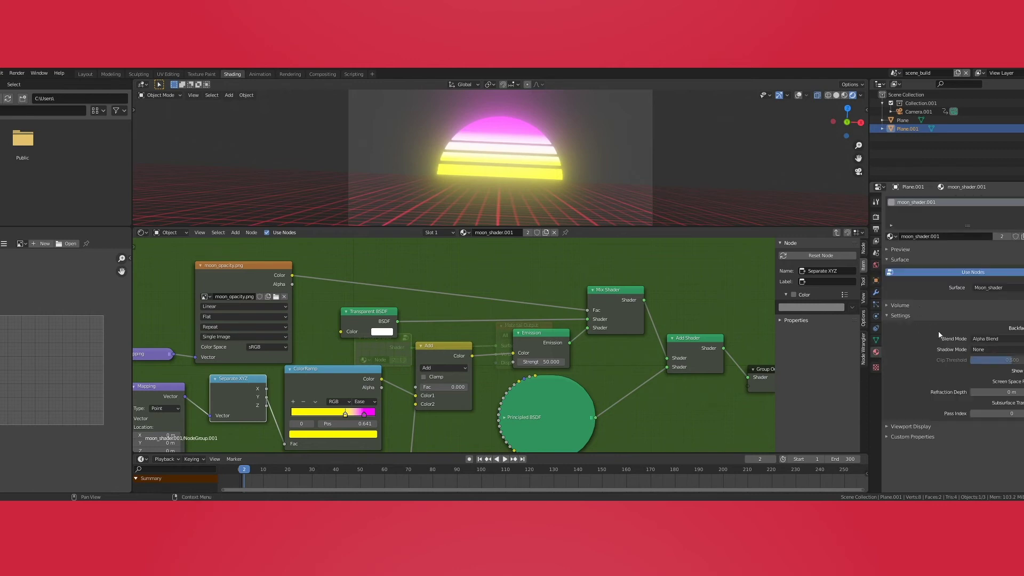
{"action": "left_click", "coordinate": [1001, 339]}
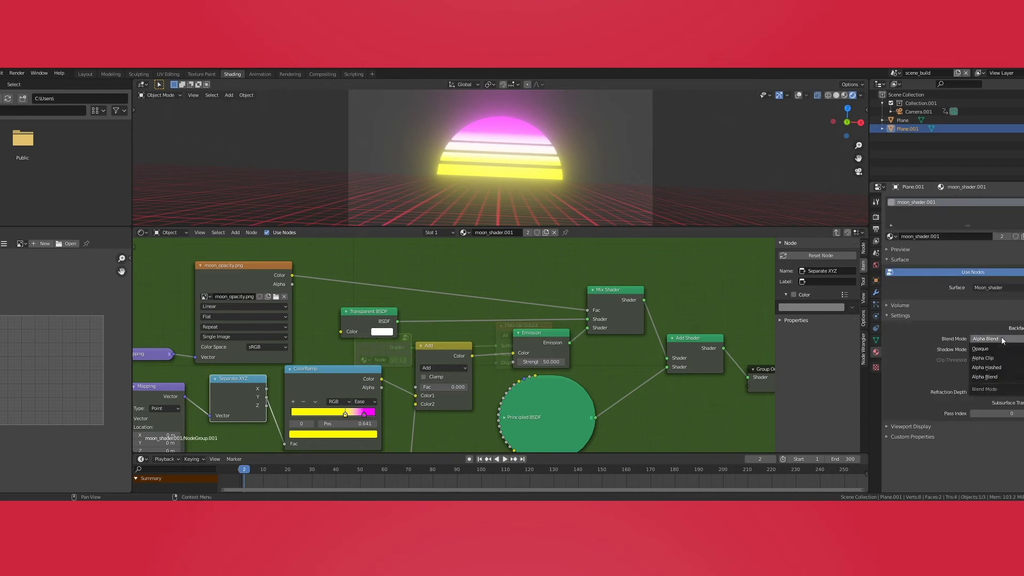
{"action": "left_click", "coordinate": [1001, 338]}
{"action": "left_click", "coordinate": [1000, 339]}
{"action": "left_click", "coordinate": [981, 349]}
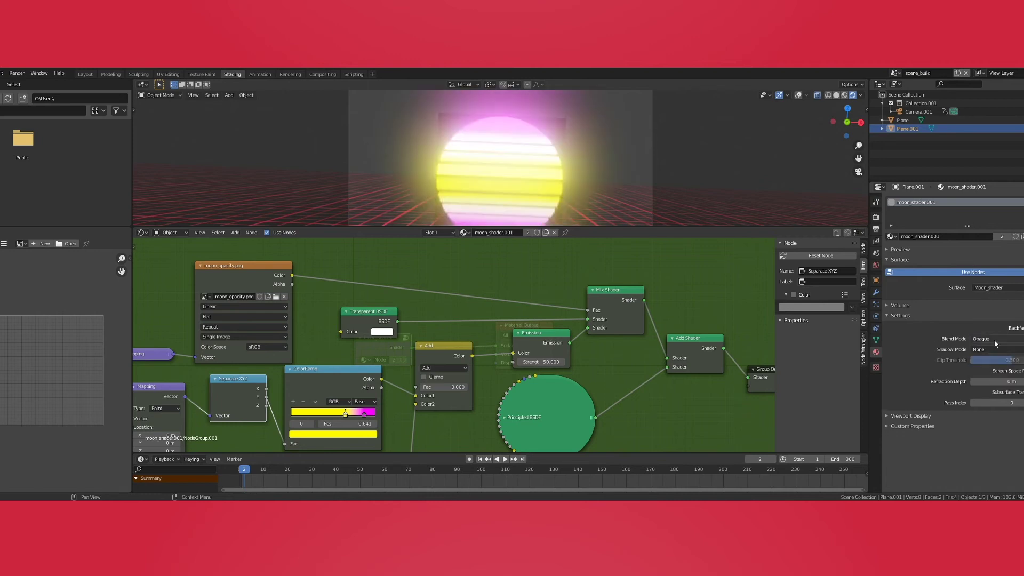
{"action": "left_click", "coordinate": [996, 340]}
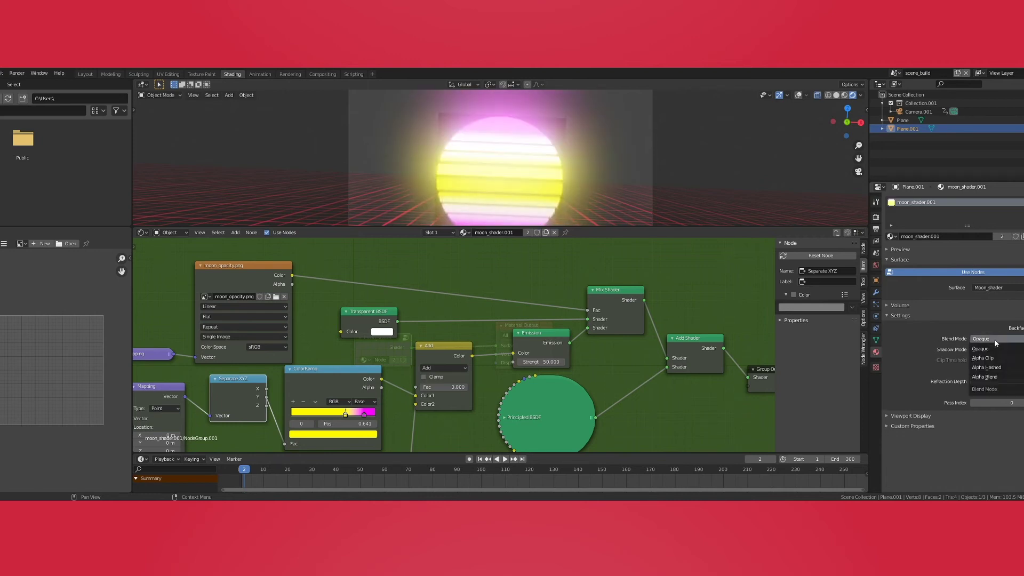
{"action": "left_click", "coordinate": [995, 341]}
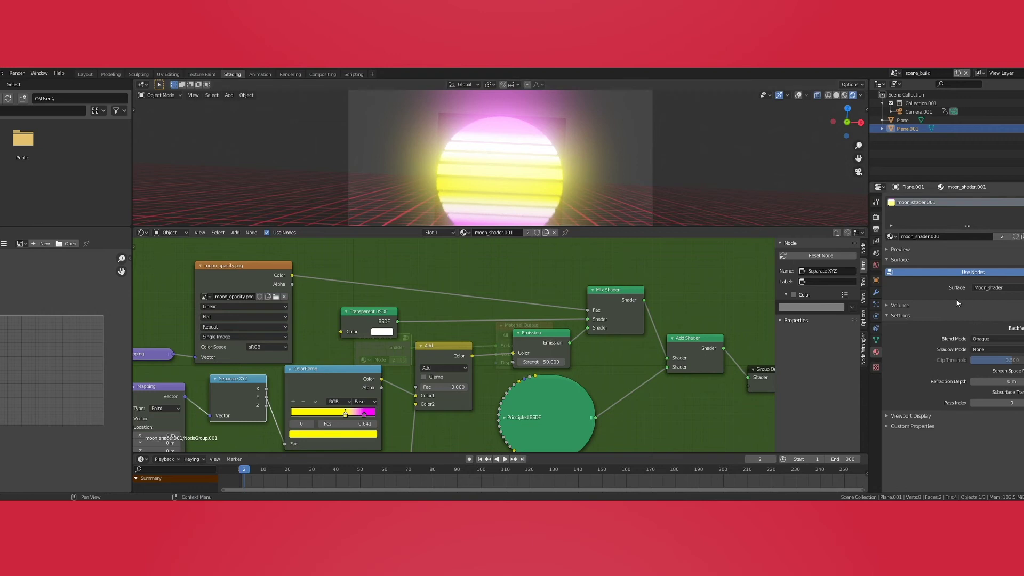
{"action": "left_click", "coordinate": [995, 337]}
{"action": "left_click", "coordinate": [992, 374]}
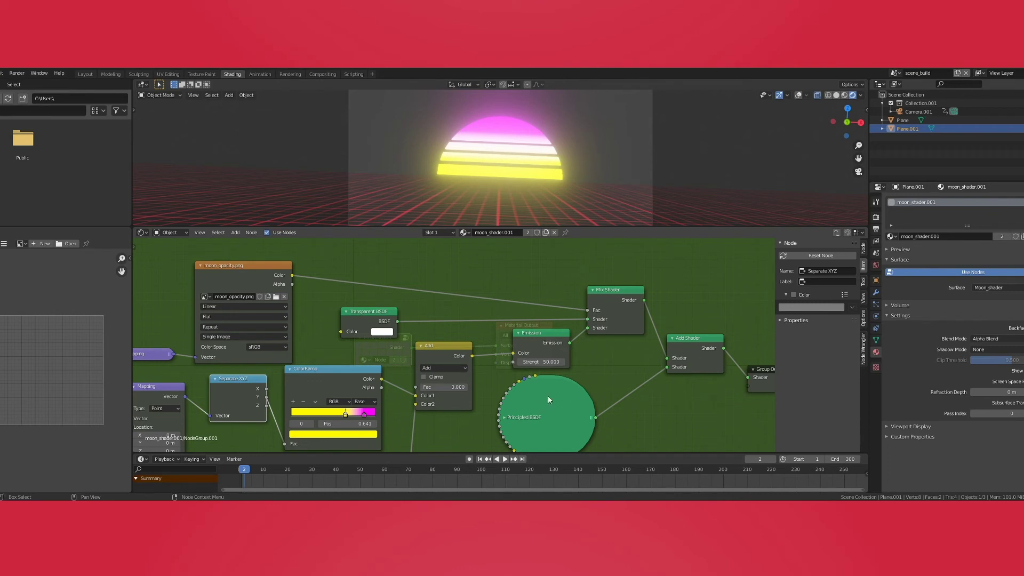
Step: Inspect the Principled BSDF node and the complete moon shader node group
{"action": "scroll", "coordinate": [574, 359], "scroll_direction": "down", "scroll_amount": 2, "text": "shift"}
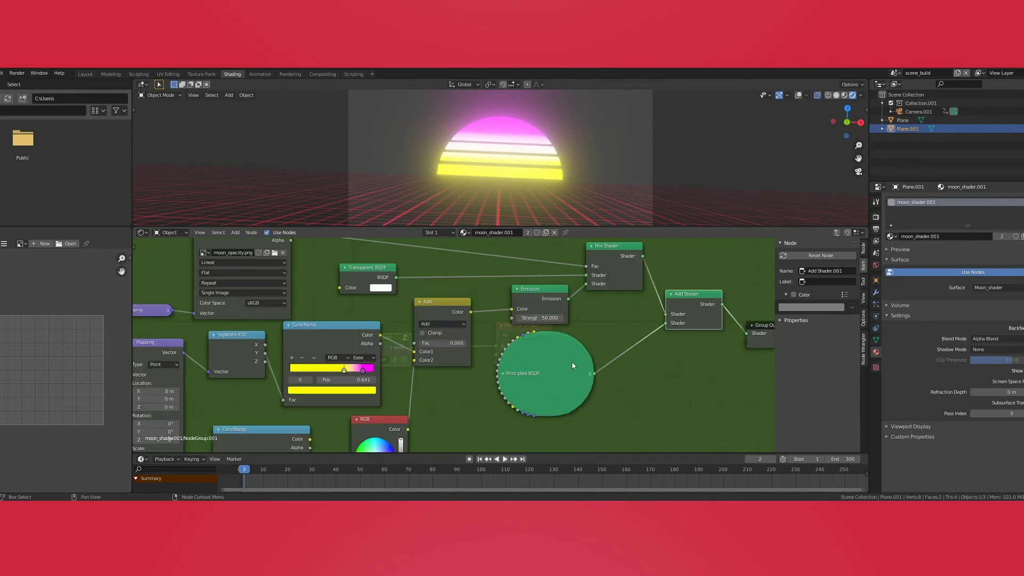
{"action": "left_click", "coordinate": [572, 362]}
{"action": "key", "text": "Home"}
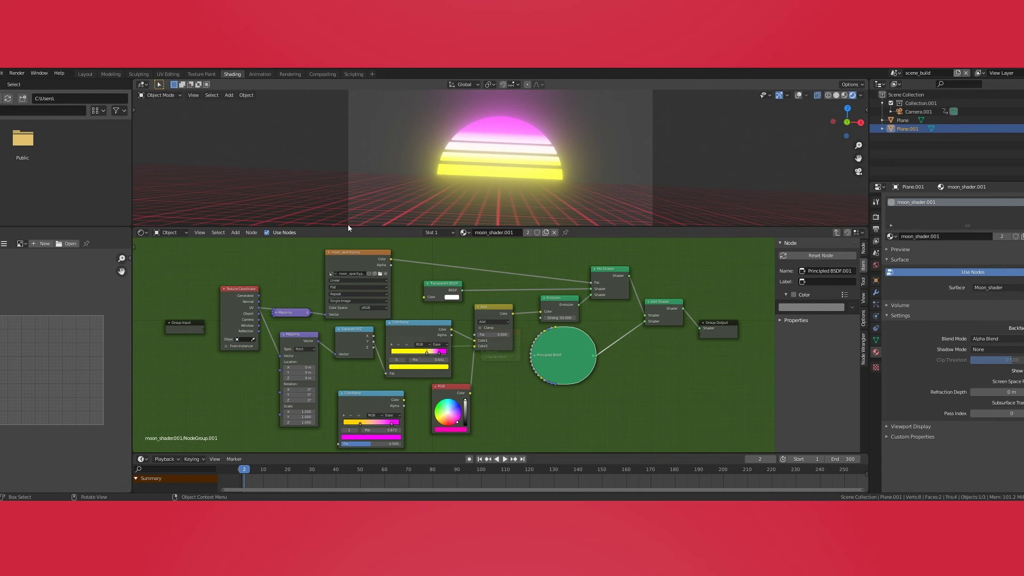
Step: Switch to the Layout workspace and compare the scene with Bloom off and on, leaving Bloom enabled
{"action": "left_click", "coordinate": [86, 74]}
{"action": "left_click", "coordinate": [862, 248]}
{"action": "left_click", "coordinate": [880, 298]}
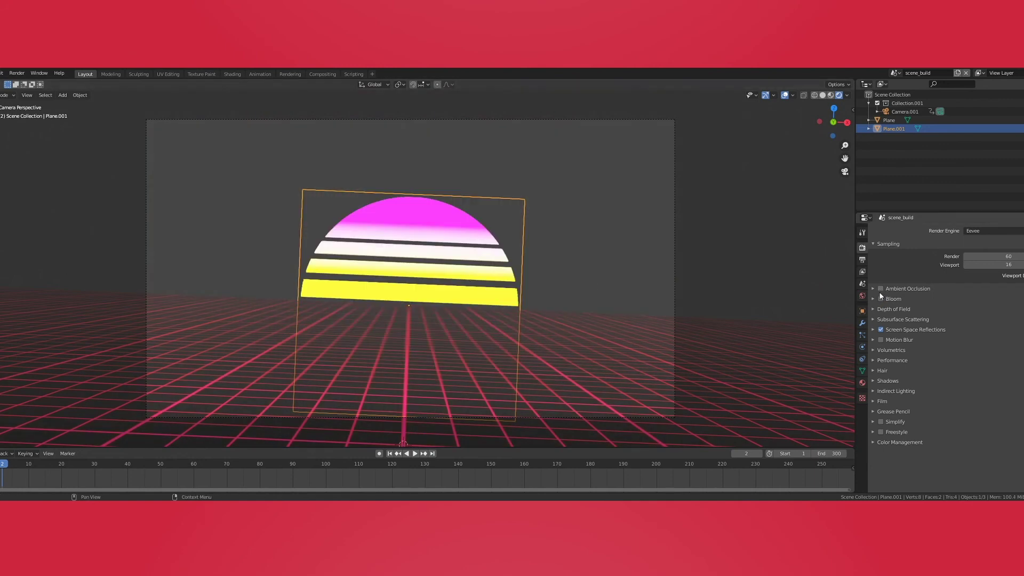
{"action": "left_click", "coordinate": [881, 298]}
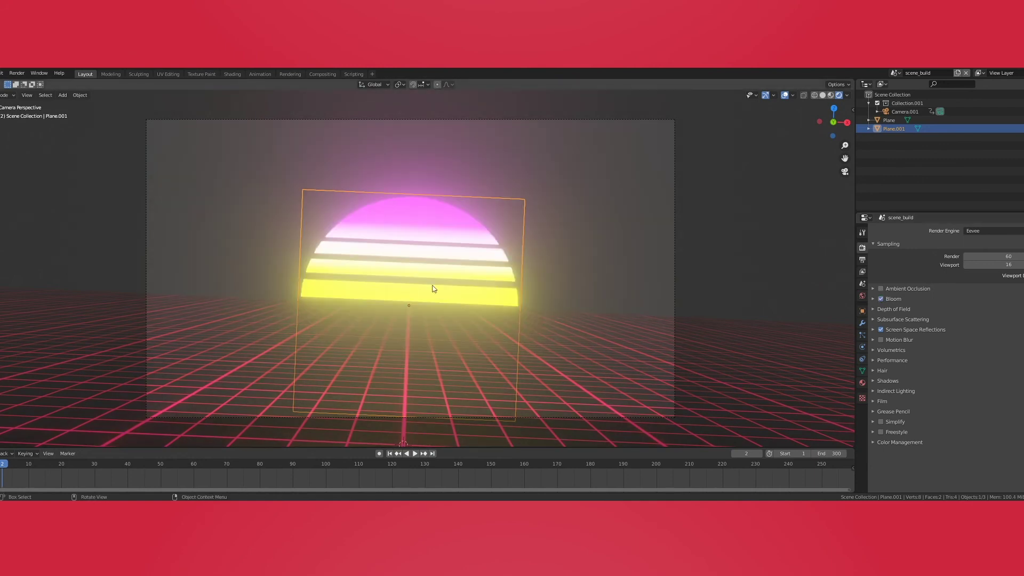
Step: Add a text object with the creator's full name and give it the text_glow.001 material with an adjusted Emission Strength
{"action": "left_click", "coordinate": [62, 96]}
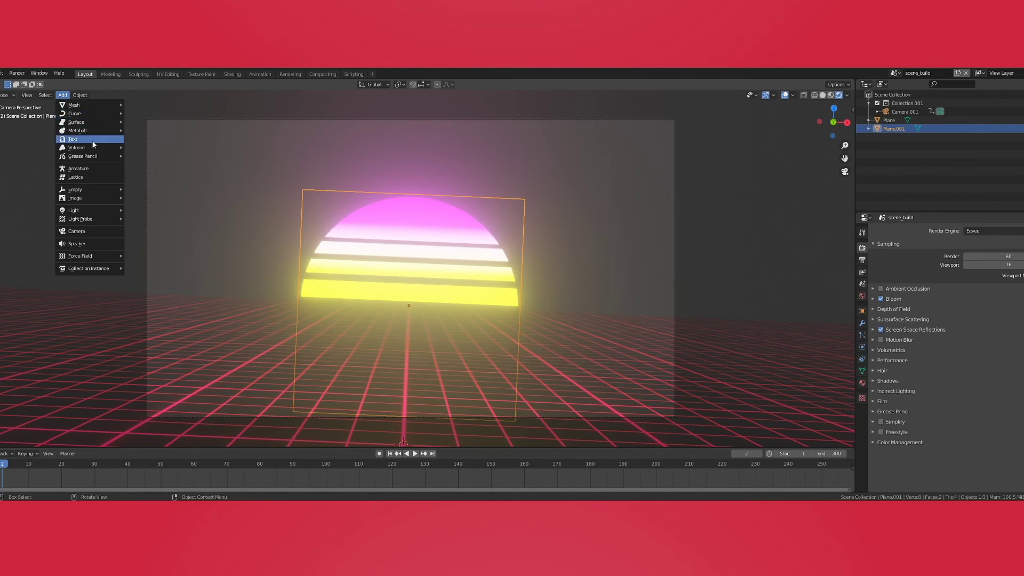
{"action": "left_click", "coordinate": [91, 139]}
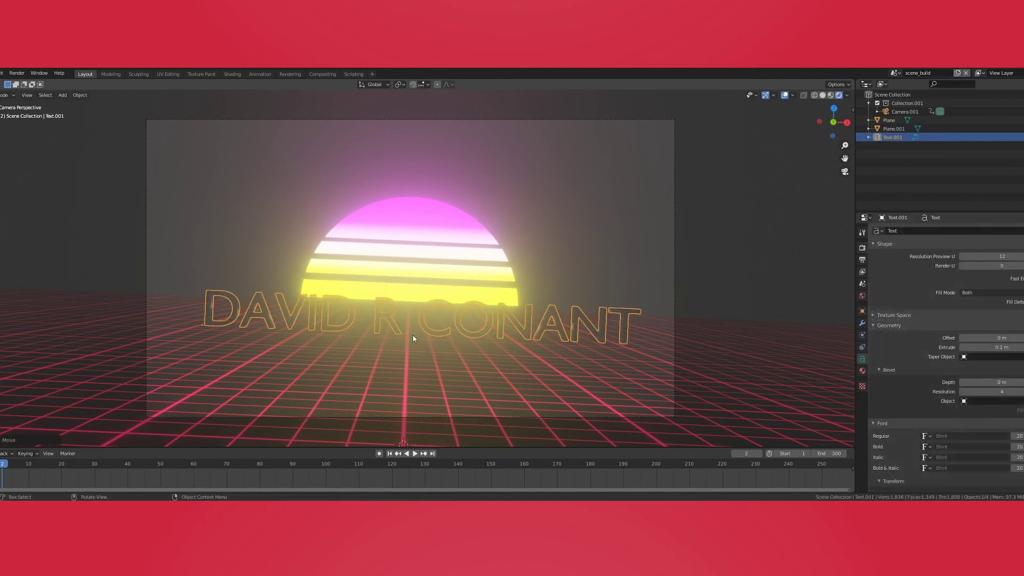
{"action": "left_click", "coordinate": [862, 371]}
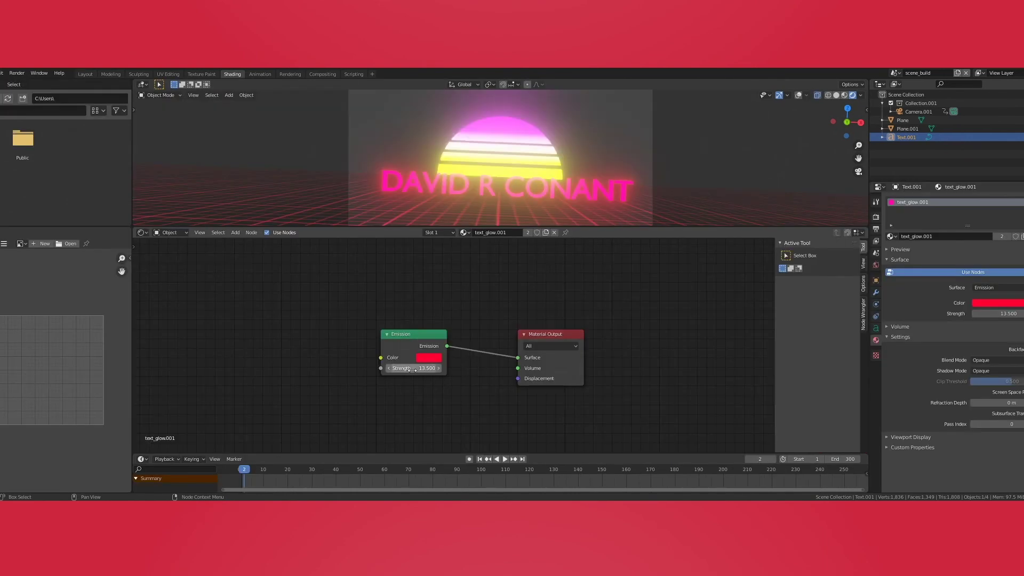
{"action": "left_click_drag", "start_coordinate": [409, 368], "coordinate": [430, 368]}
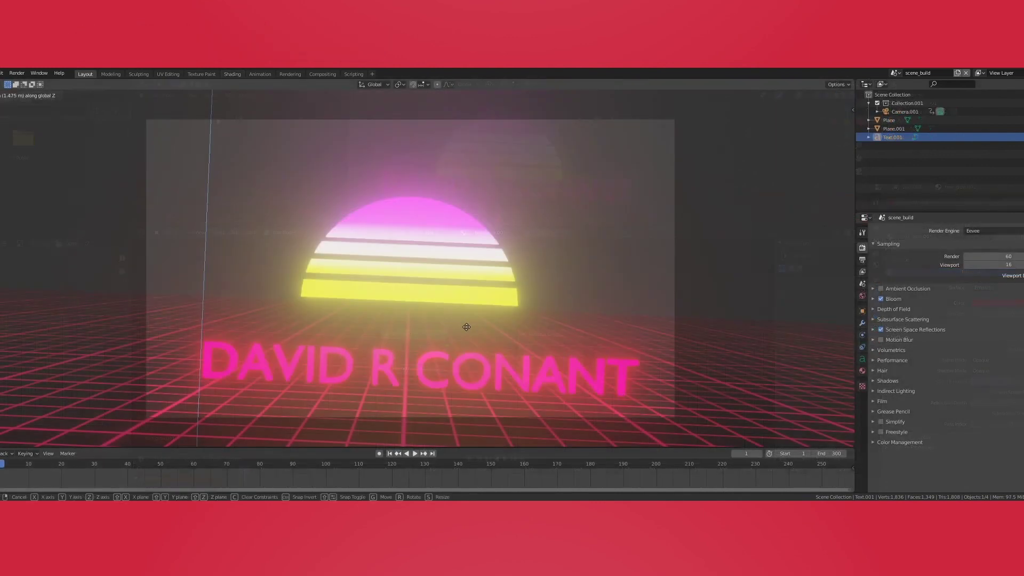
Step: Lower the glowing text along Z and move it back about 16 m along Y, checking its placement above the grid
{"action": "left_click", "coordinate": [455, 343]}
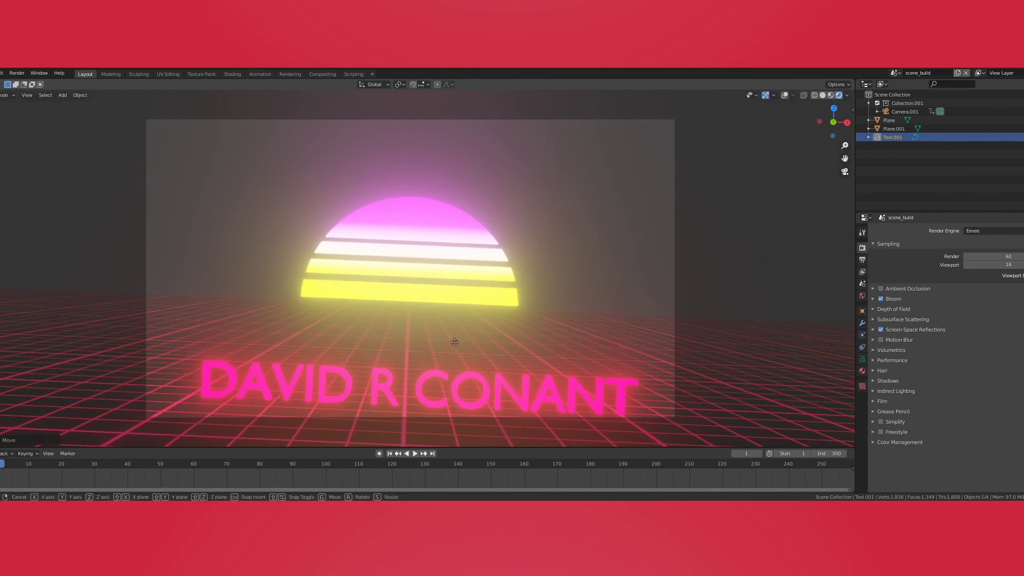
{"action": "key", "text": "g"}
{"action": "key", "text": "y"}
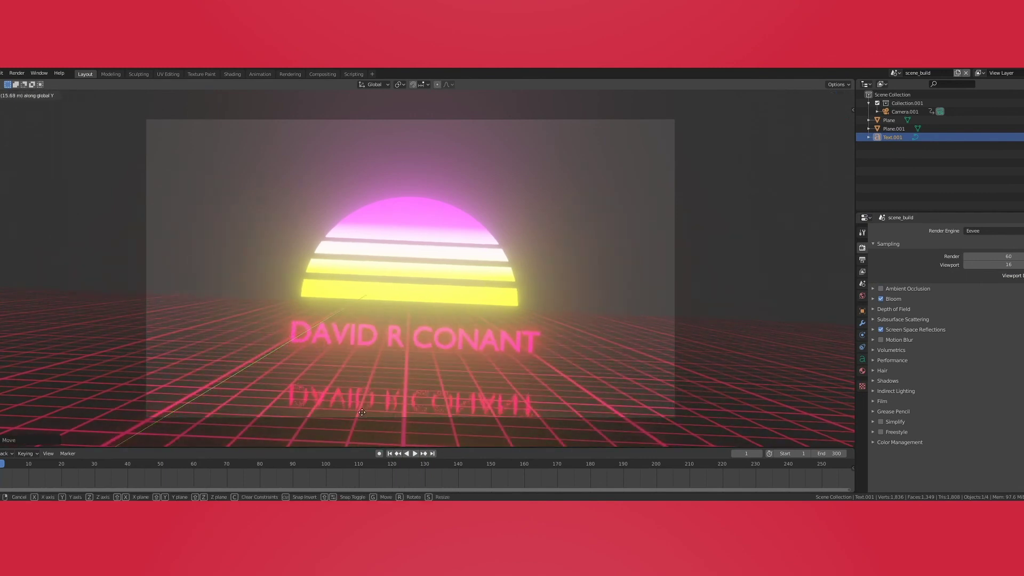
{"action": "left_click", "coordinate": [362, 412]}
{"action": "middle_click_drag", "start_coordinate": [362, 412], "coordinate": [392, 372]}
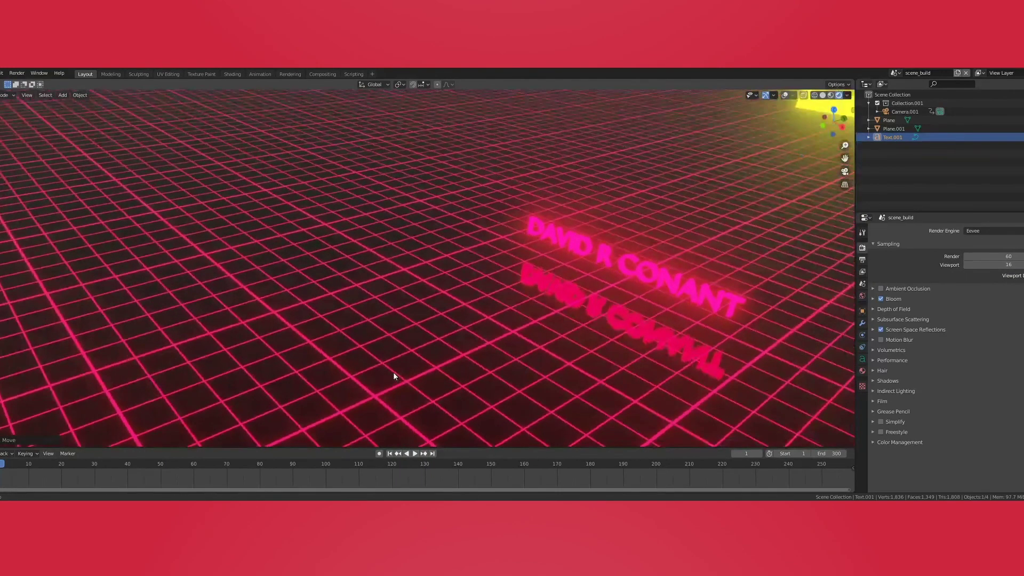
Step: View through the scene camera and inspect the Subdivision and Array modifier settings of ground_geo_tree_particle_sys.002
{"action": "key", "text": "KP_0"}
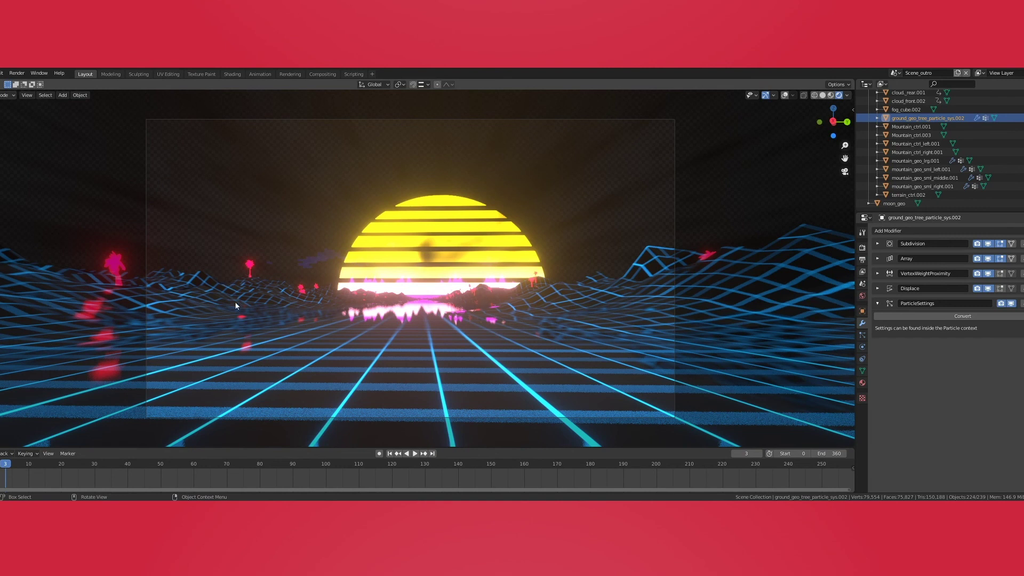
{"action": "left_click", "coordinate": [876, 243]}
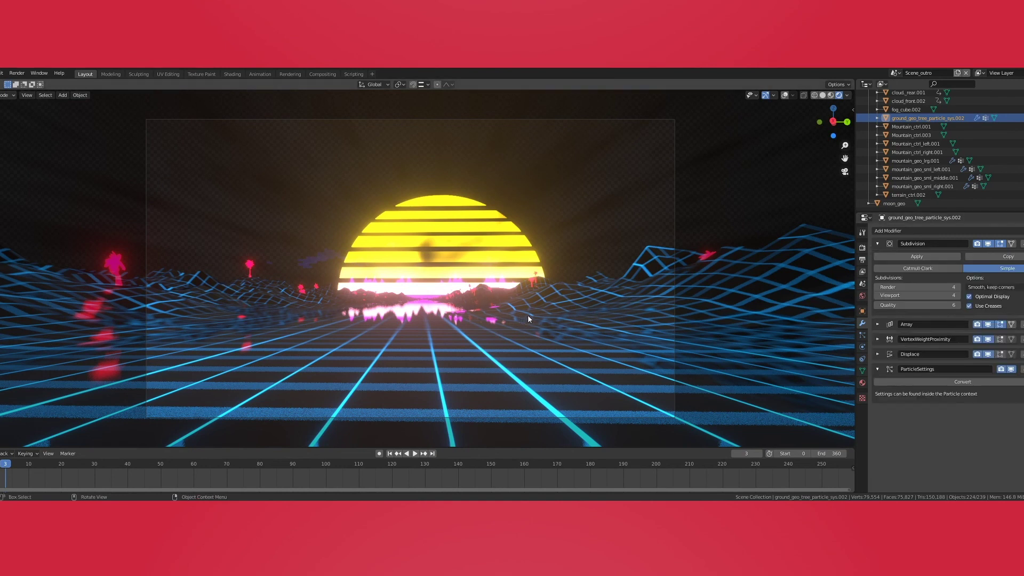
{"action": "left_click", "coordinate": [877, 244]}
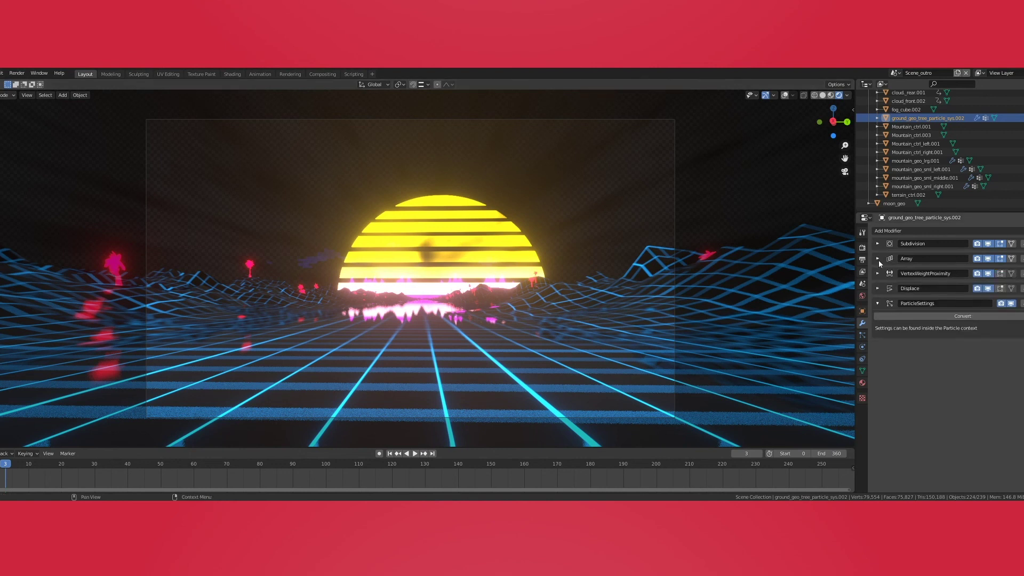
{"action": "left_click", "coordinate": [877, 259]}
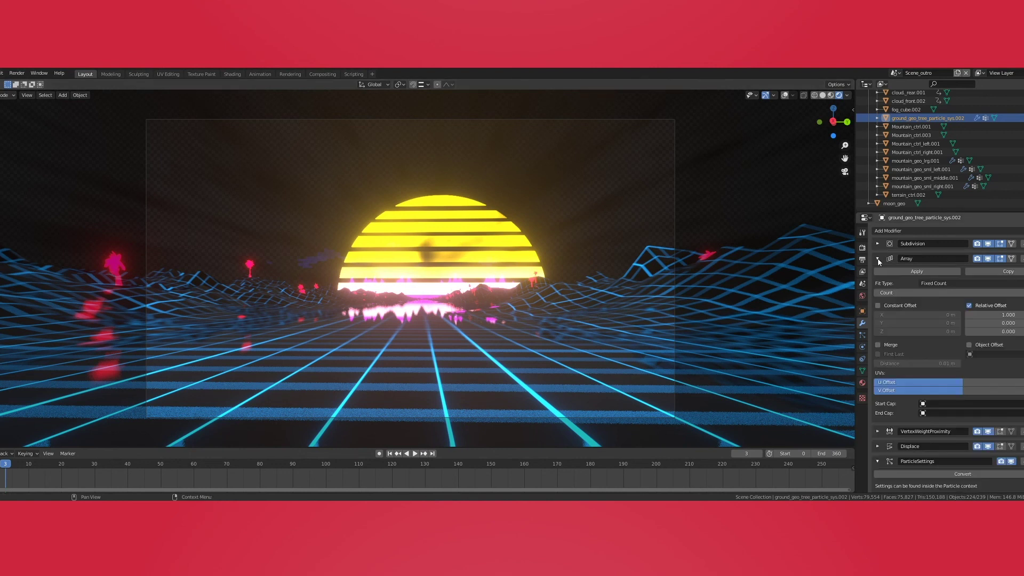
{"action": "left_click", "coordinate": [877, 259]}
Step: Compare the whole ground mesh with its Array, VertexWeightProximity and Displace modifiers hidden and shown in the viewport
{"action": "key", "text": "KP_0"}
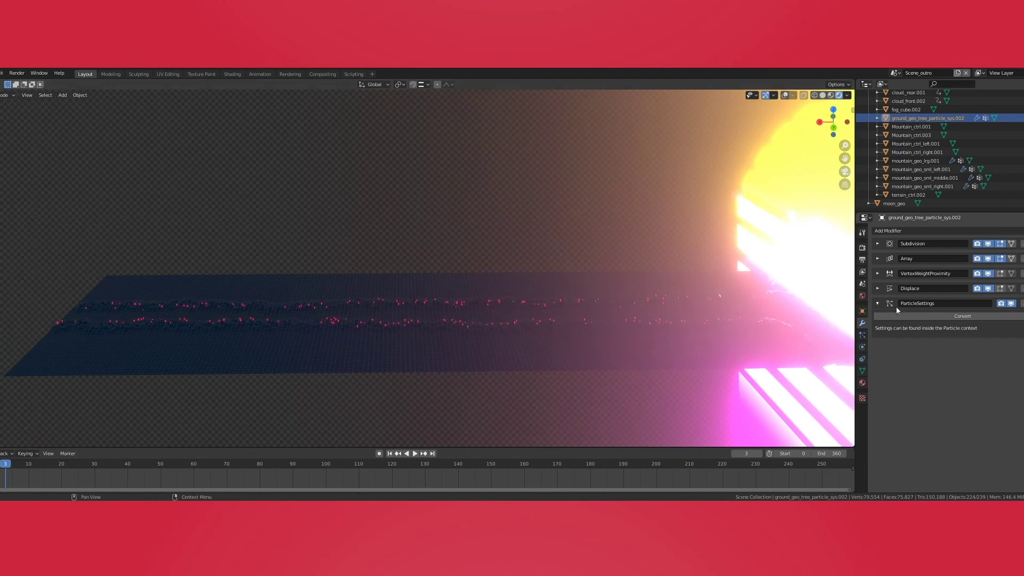
{"action": "left_click", "coordinate": [988, 258]}
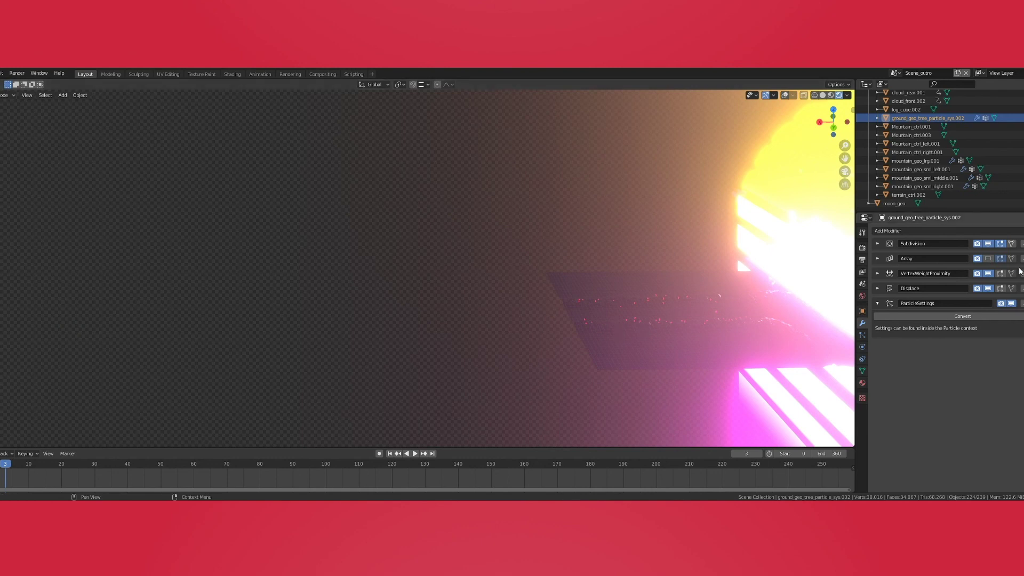
{"action": "left_click", "coordinate": [988, 259]}
{"action": "left_click", "coordinate": [988, 274]}
{"action": "left_click", "coordinate": [989, 289]}
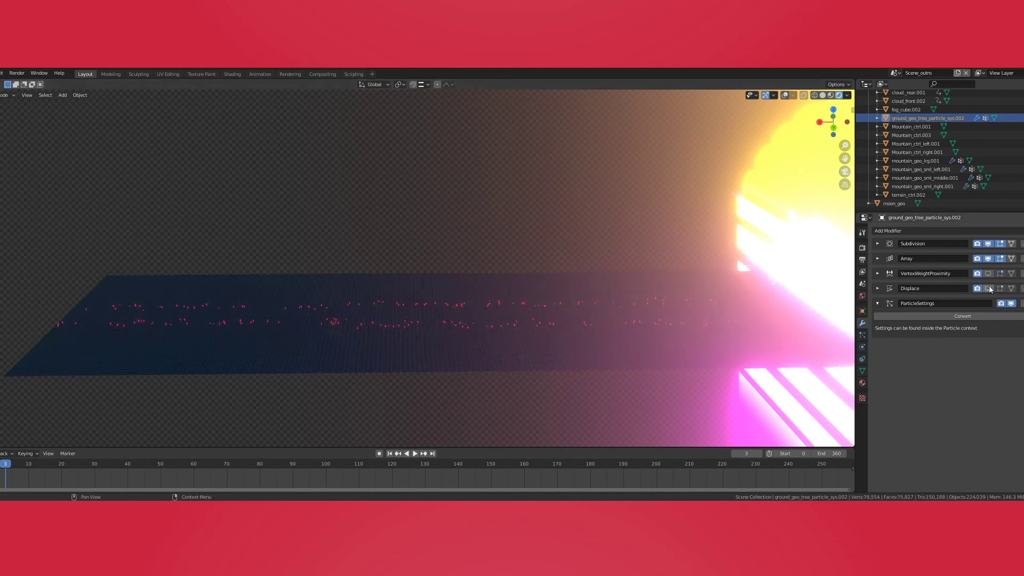
{"action": "left_click", "coordinate": [989, 288]}
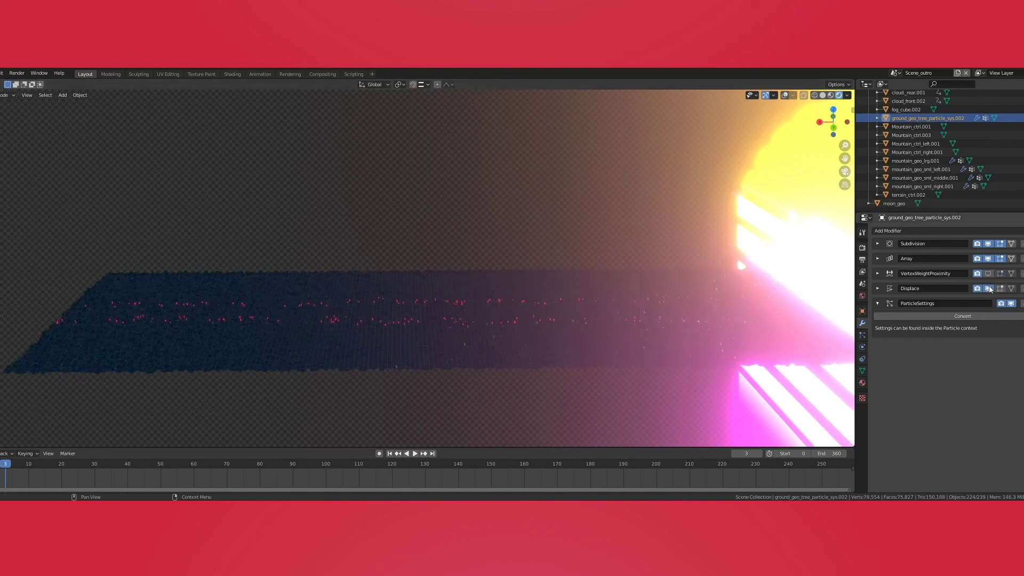
Step: Inspect the ground's Displace modifier settings and the terrain along its length, then return to the camera view
{"action": "left_click", "coordinate": [877, 288]}
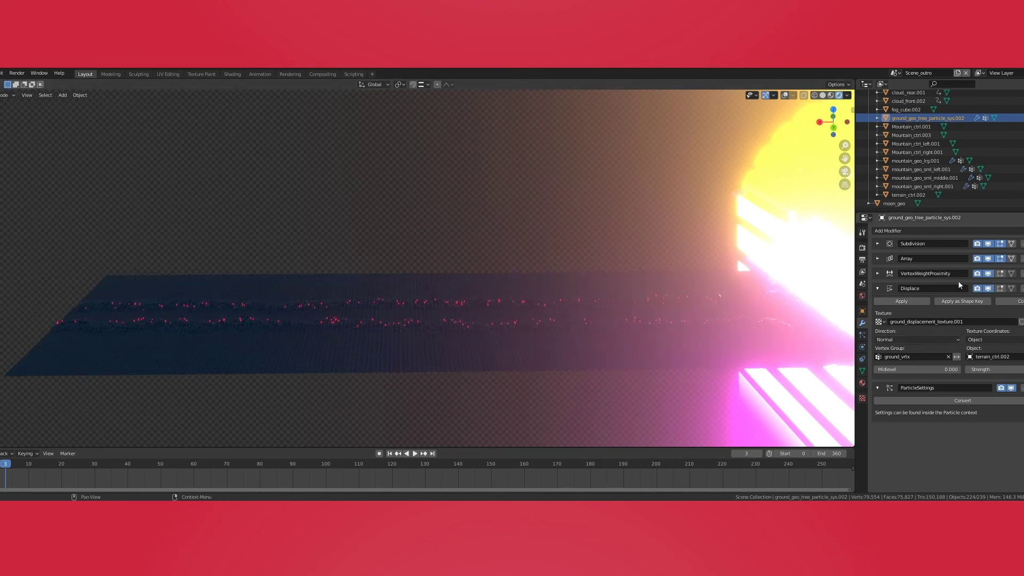
{"action": "left_click", "coordinate": [878, 288]}
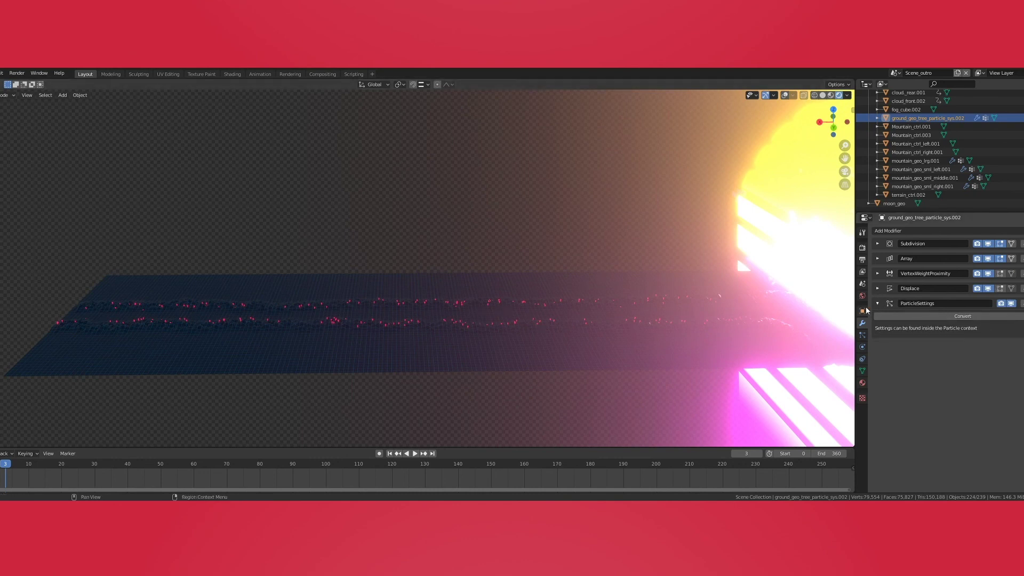
{"action": "middle_click_drag", "start_coordinate": [404, 341], "coordinate": [464, 323]}
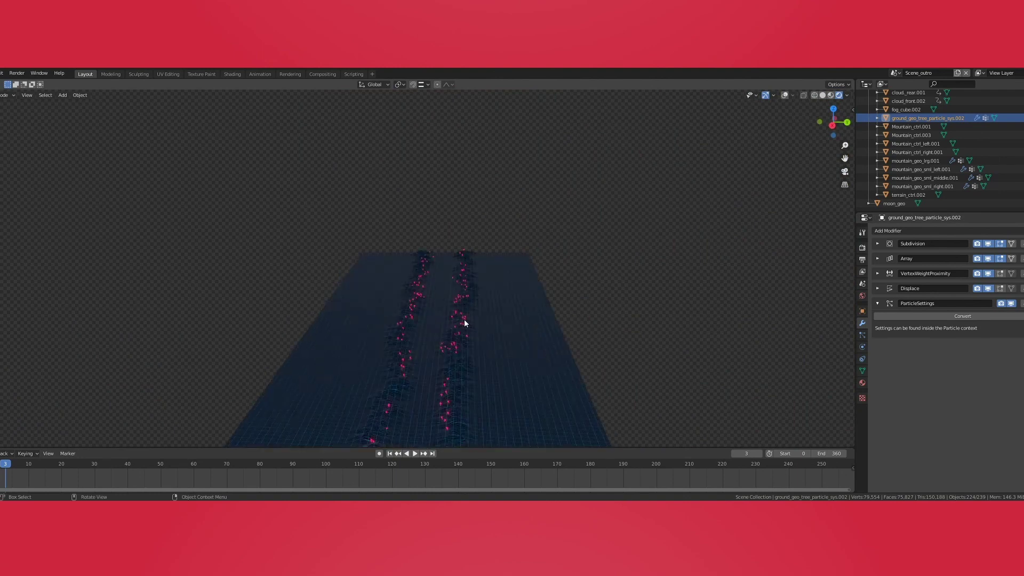
{"action": "key", "text": "KP_0"}
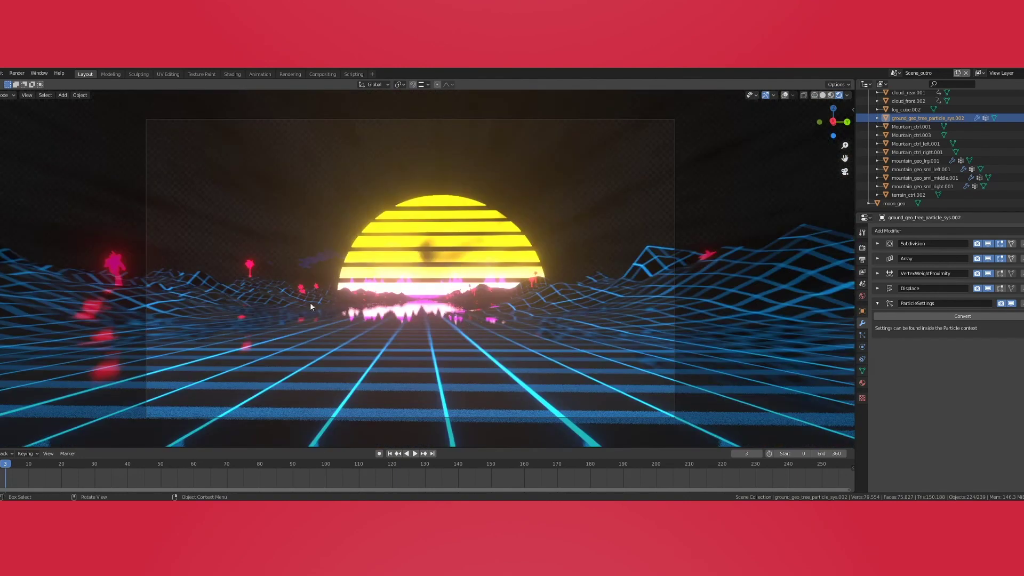